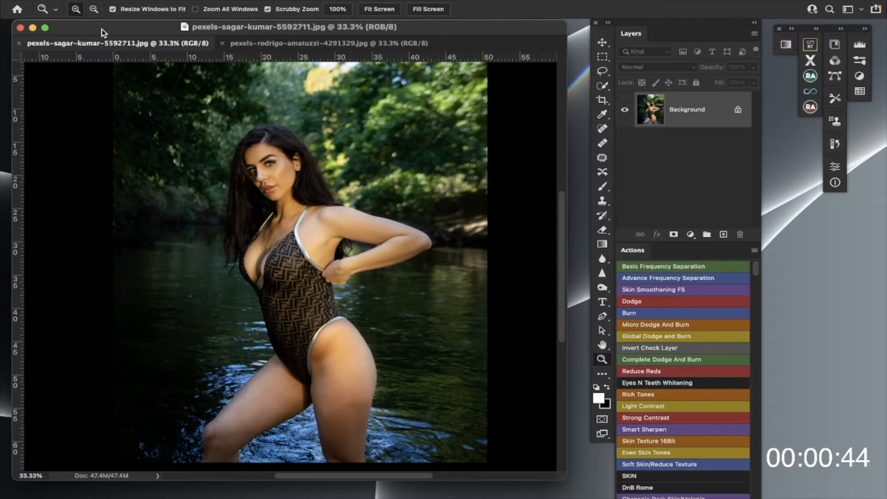
pyautogui.moveTo(353, 487)
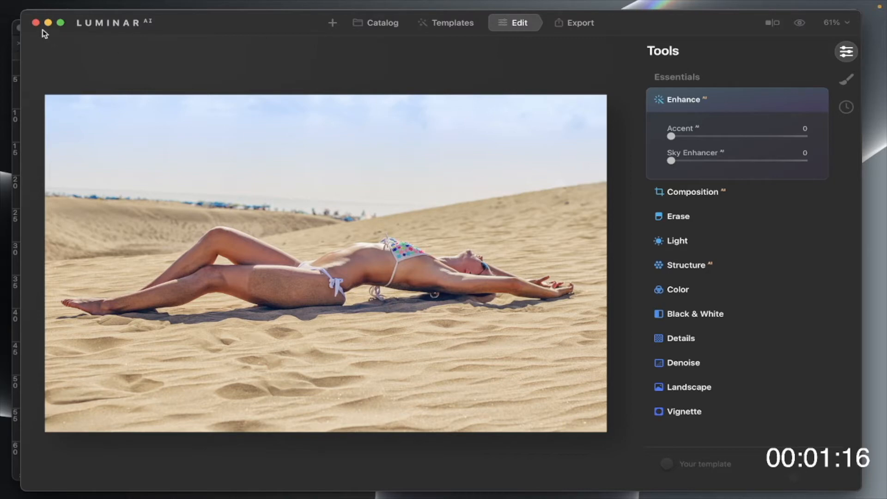
pyautogui.moveTo(196, 26)
pyautogui.mouseDown()
pyautogui.moveTo(209, 22)
pyautogui.moveTo(192, 18)
pyautogui.mouseUp()
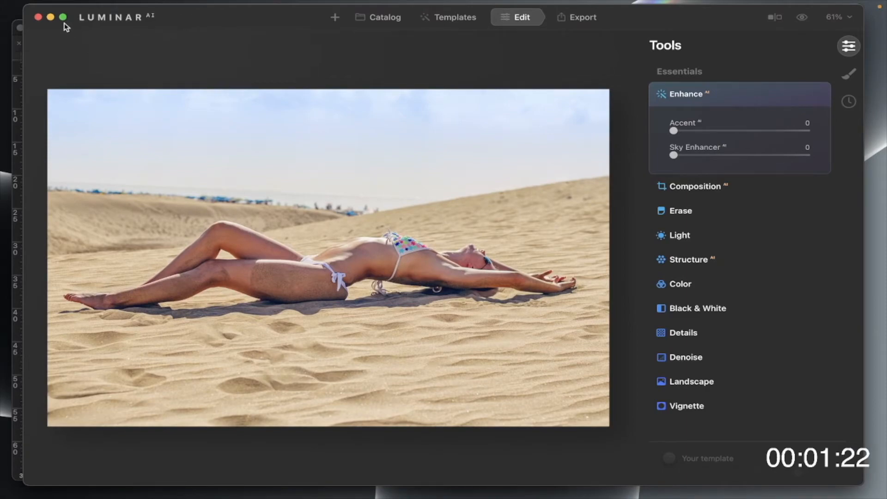
pyautogui.click(39, 18)
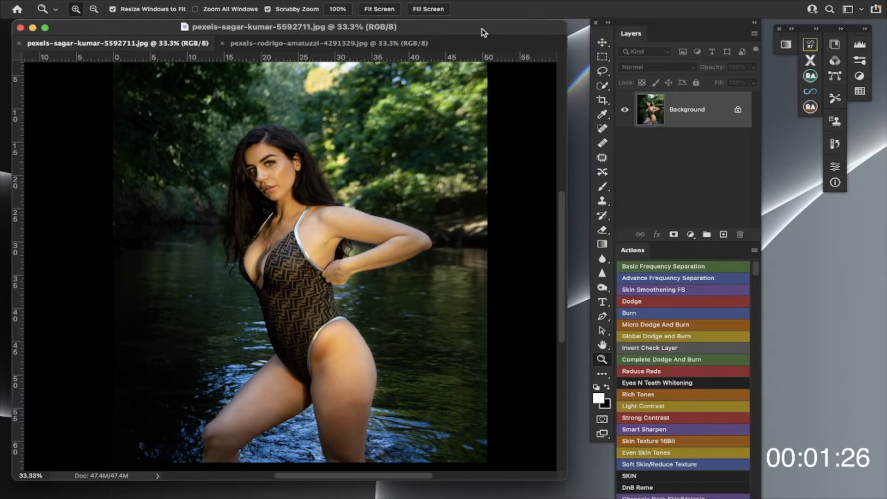
# - Open the photo pexels-sagar-kumar-5592711.jpg in the Luminar AI filter from Skylum Software
pyautogui.moveTo(483, 32)
pyautogui.mouseDown()
pyautogui.moveTo(482, 40)
pyautogui.moveTo(492, 35)
pyautogui.moveTo(485, 38)
pyautogui.mouseUp()
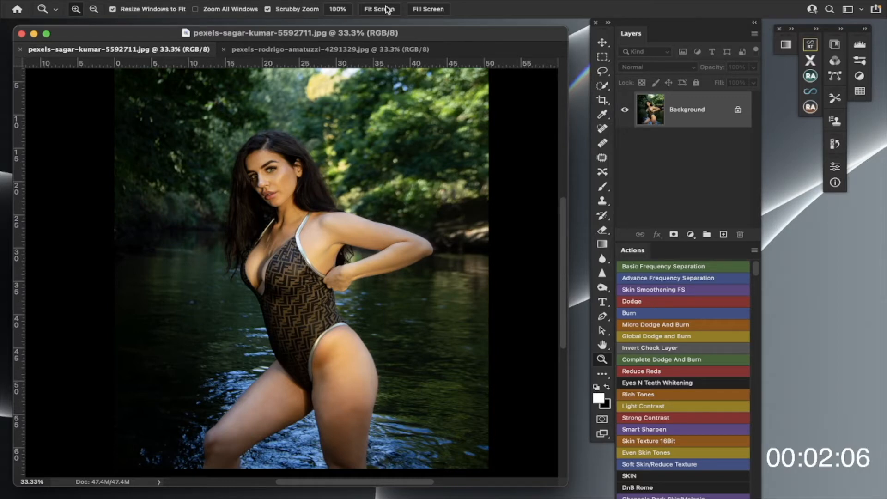
pyautogui.moveTo(372, 3)
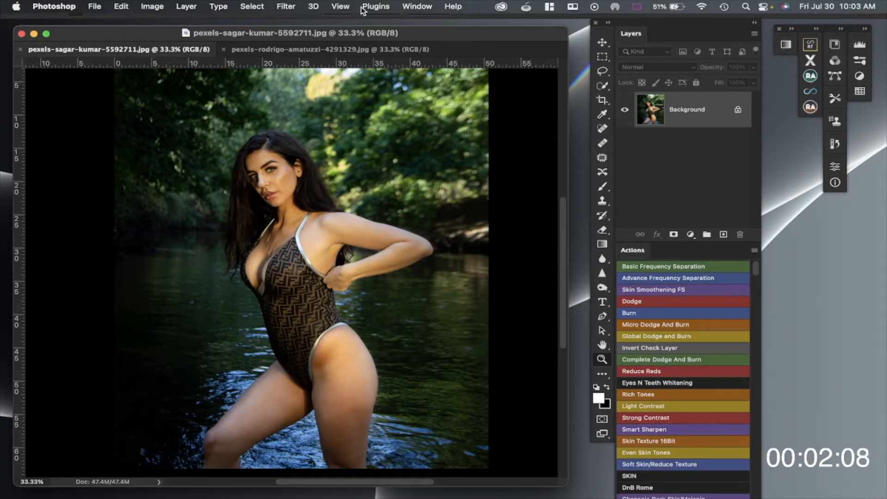
pyautogui.click(293, 8)
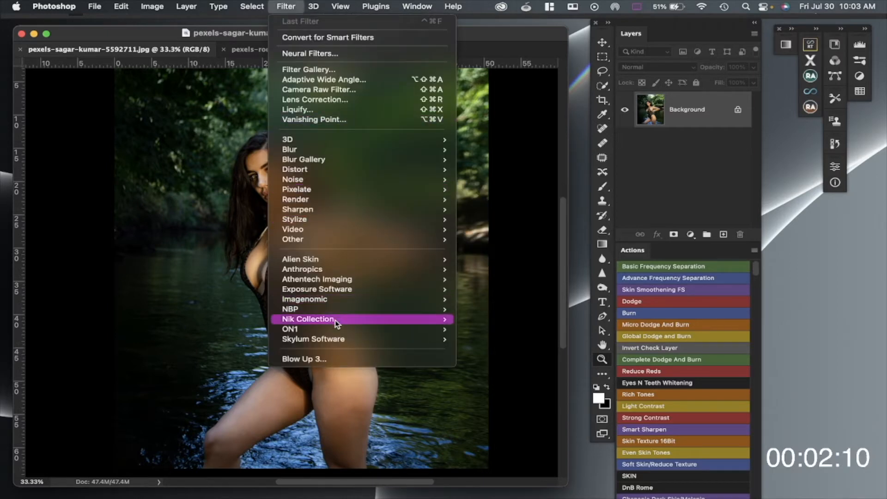
pyautogui.moveTo(340, 341)
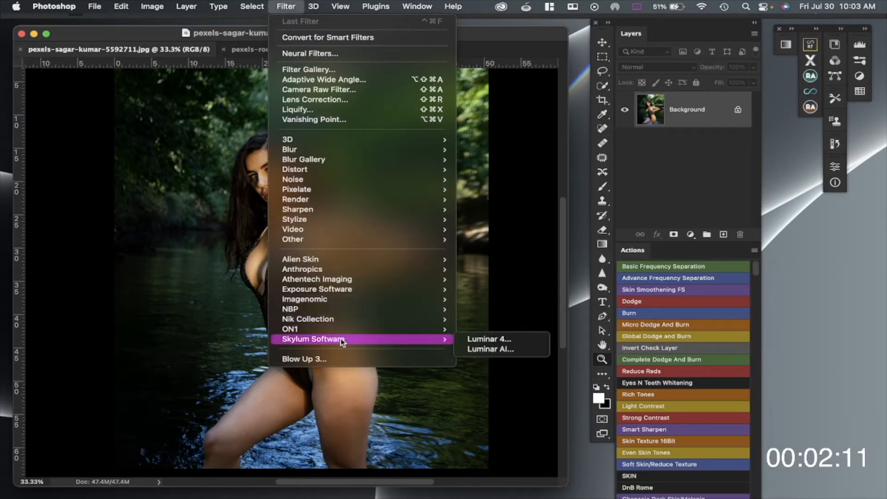
pyautogui.click(490, 349)
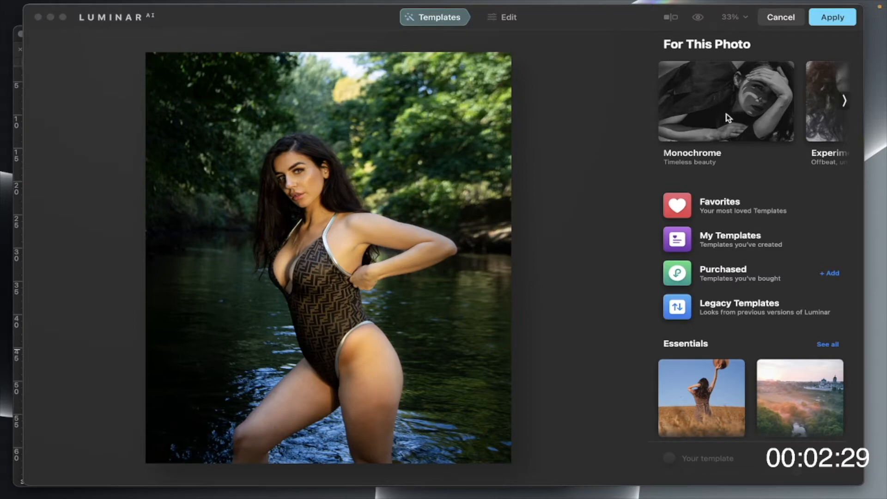
# - Browse the template collections and apply the Flawless template from the Essence portrait collection
pyautogui.hscroll(5, 727, 118)
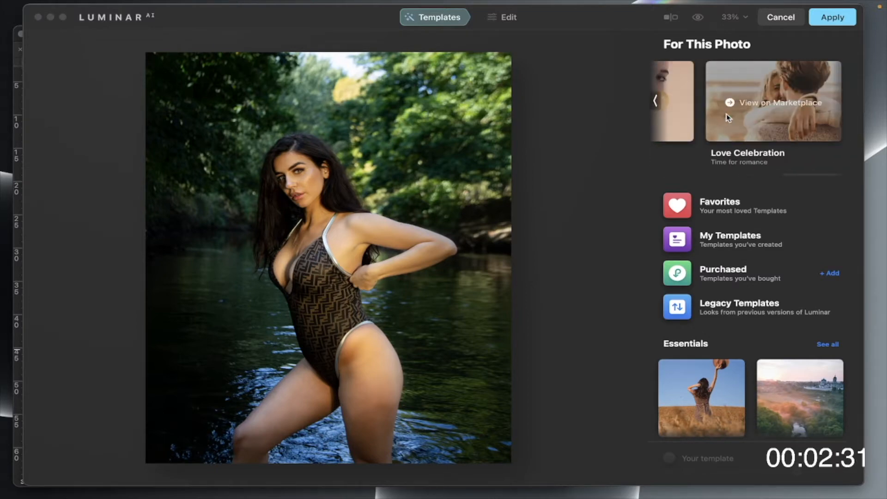
pyautogui.hscroll(-5, 726, 115)
pyautogui.scroll(-10, 726, 116)
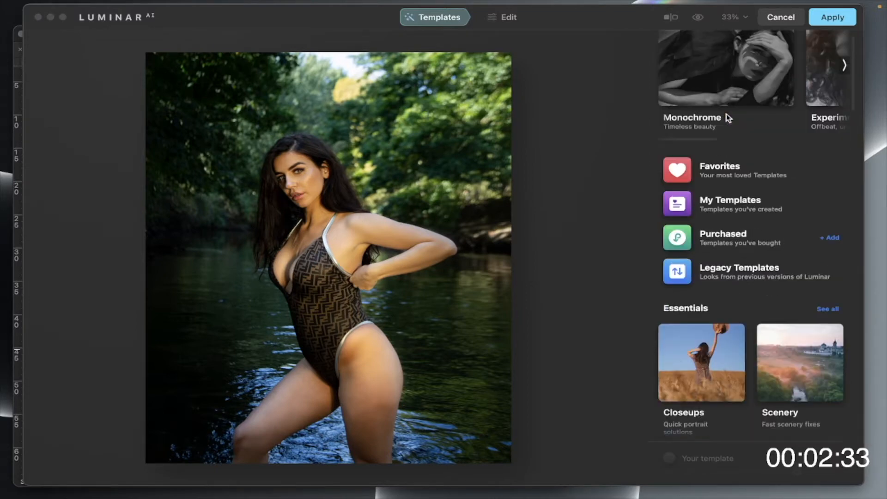
pyautogui.scroll(-6, 727, 118)
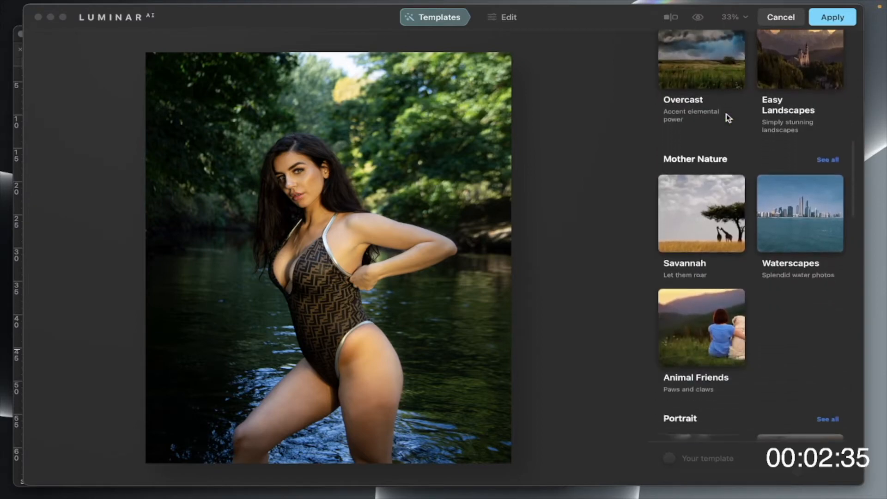
pyautogui.scroll(-5, 727, 119)
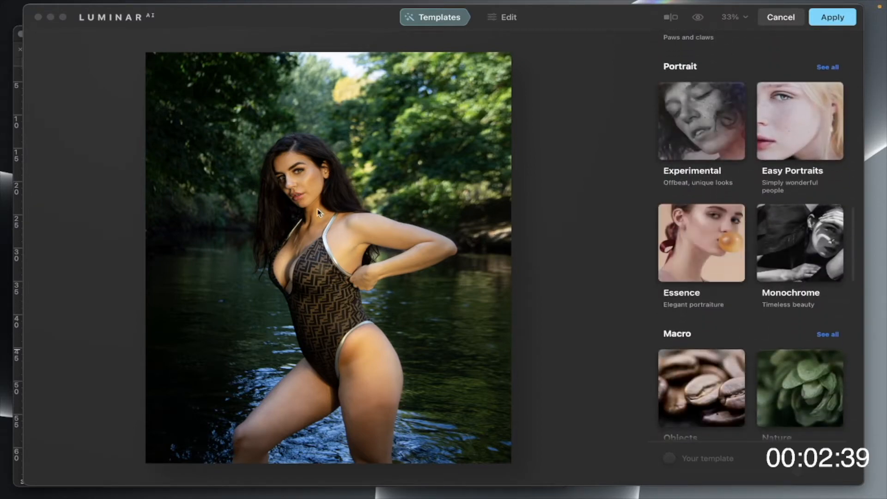
pyautogui.click(711, 246)
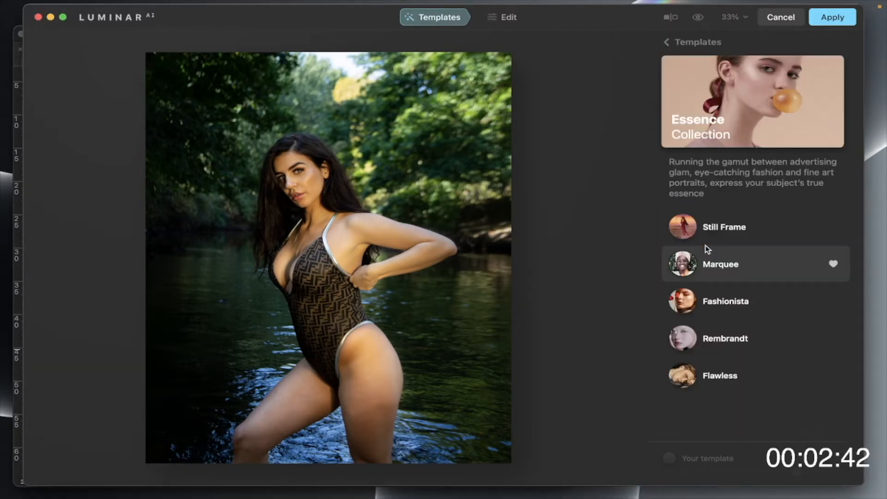
pyautogui.click(688, 375)
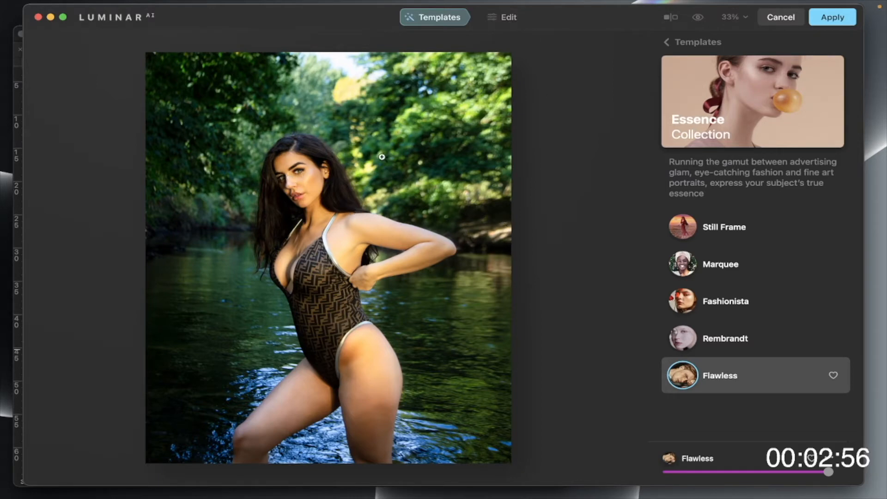
# - Switch to editing the individual tools and review the template's Light and Denoise settings
pyautogui.click(510, 20)
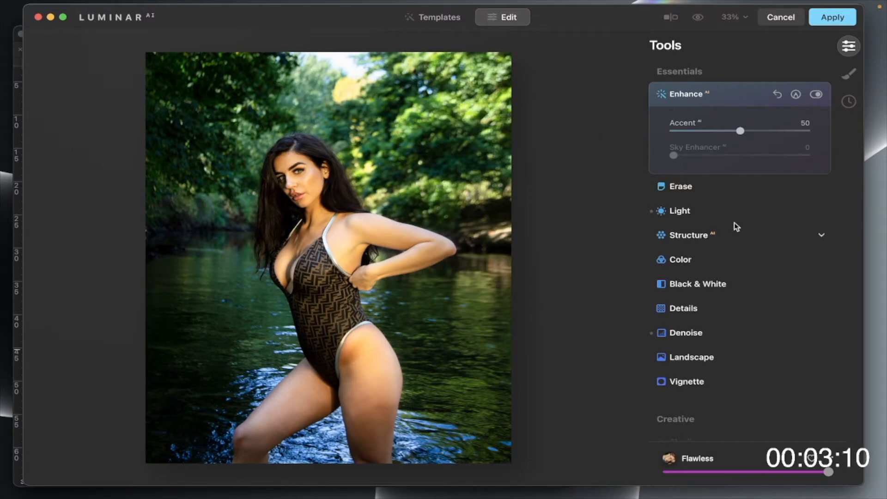
pyautogui.click(691, 211)
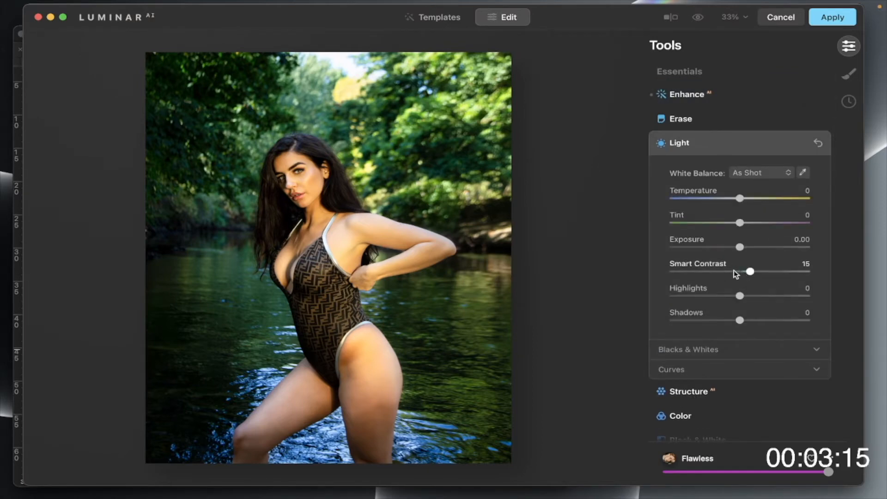
pyautogui.click(715, 144)
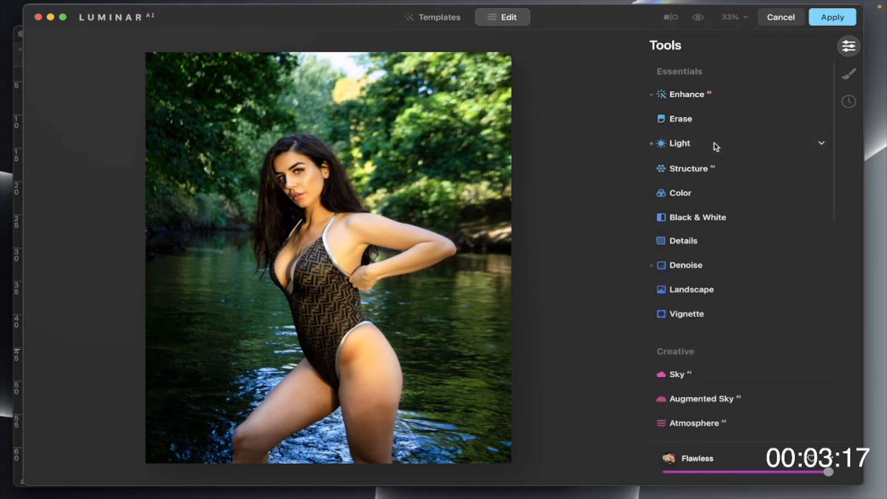
pyautogui.scroll(-2, 717, 212)
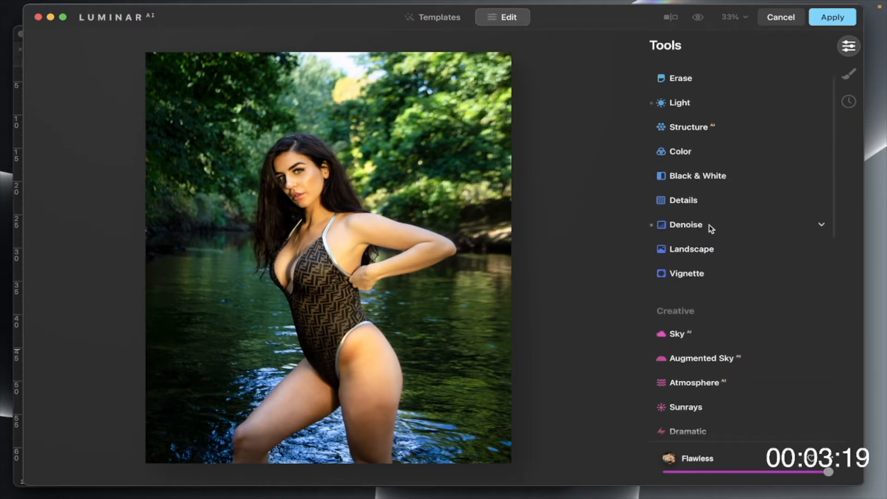
pyautogui.click(708, 225)
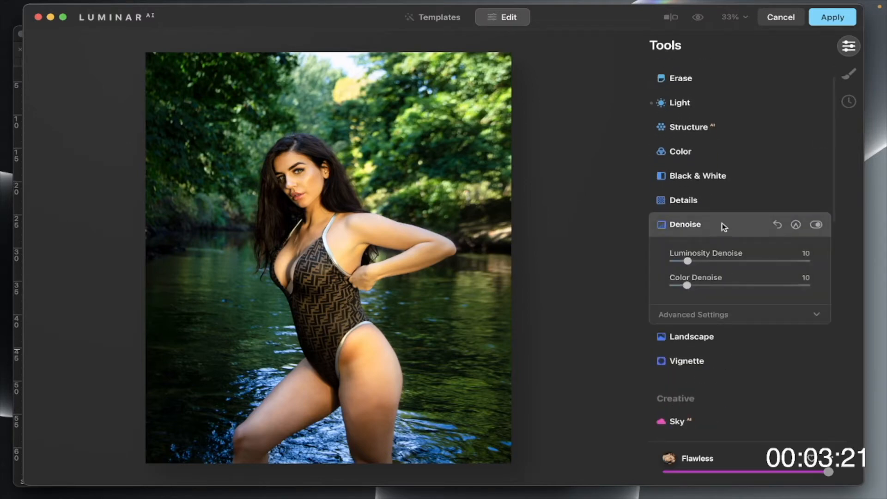
pyautogui.click(723, 226)
# - Zoom in on the woman's face and set Face Light to 9 in the Face AI tool
pyautogui.scroll(-15, 727, 264)
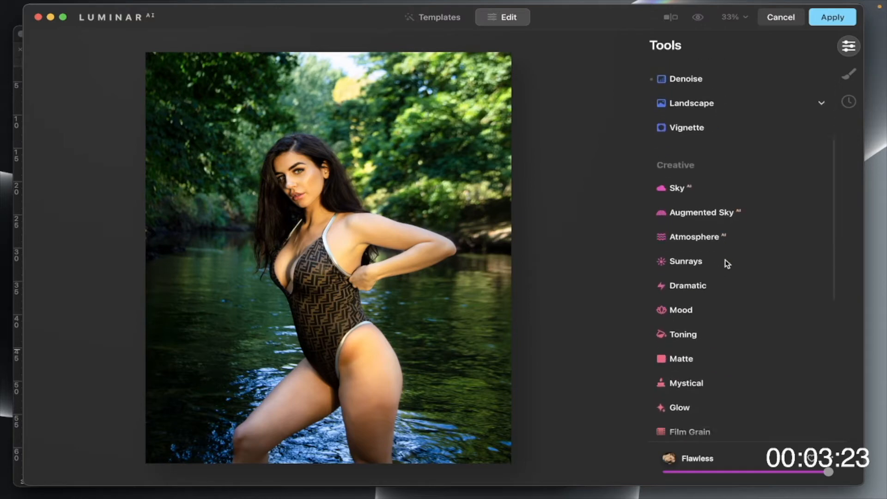
pyautogui.scroll(-3, 727, 263)
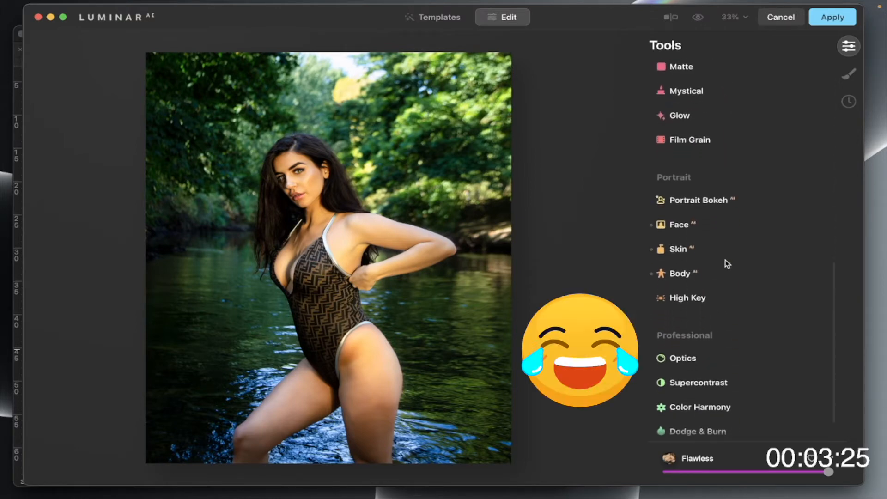
pyautogui.click(724, 228)
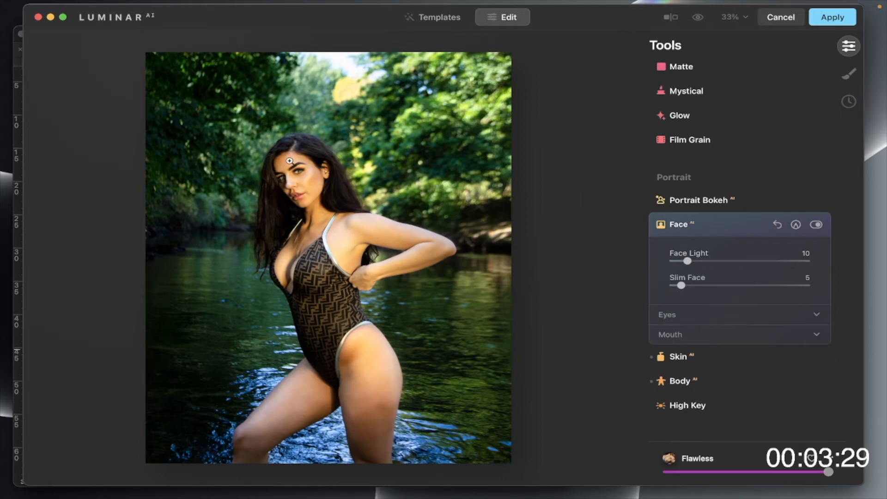
pyautogui.doubleClick(301, 172)
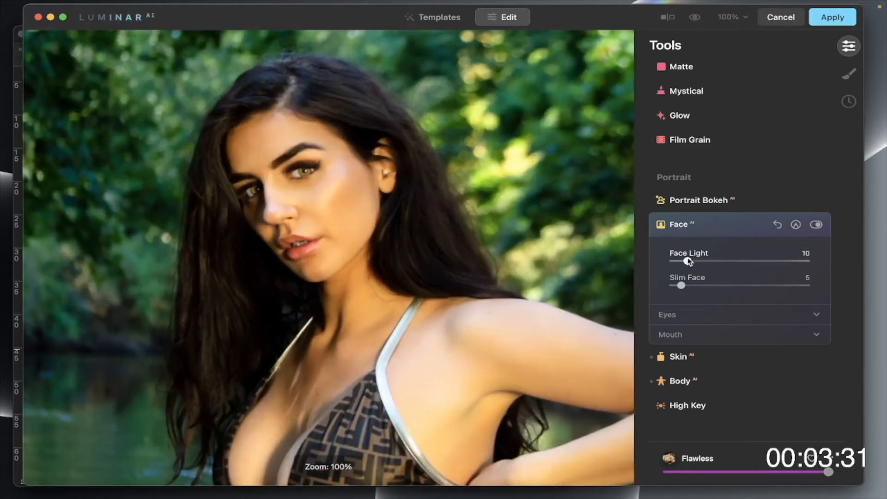
pyautogui.moveTo(687, 261)
pyautogui.mouseDown()
pyautogui.moveTo(697, 262)
pyautogui.moveTo(686, 262)
pyautogui.mouseUp()
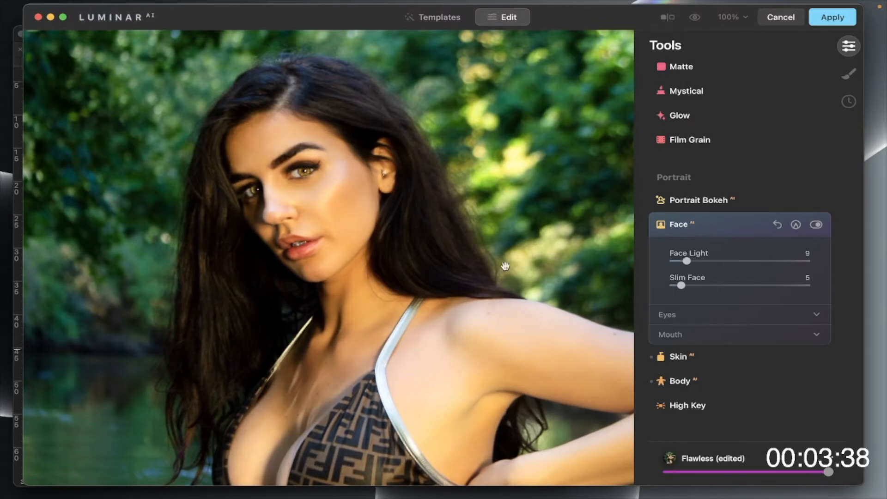
pyautogui.click(726, 226)
# - Review the Skin AI settings along the body and compare the photo with the tool disabled and enabled
pyautogui.click(723, 250)
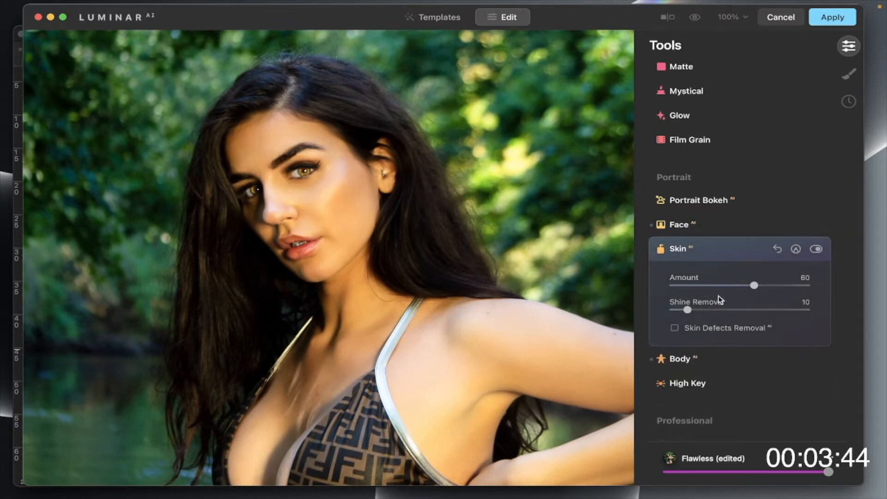
pyautogui.scroll(-5, 485, 336)
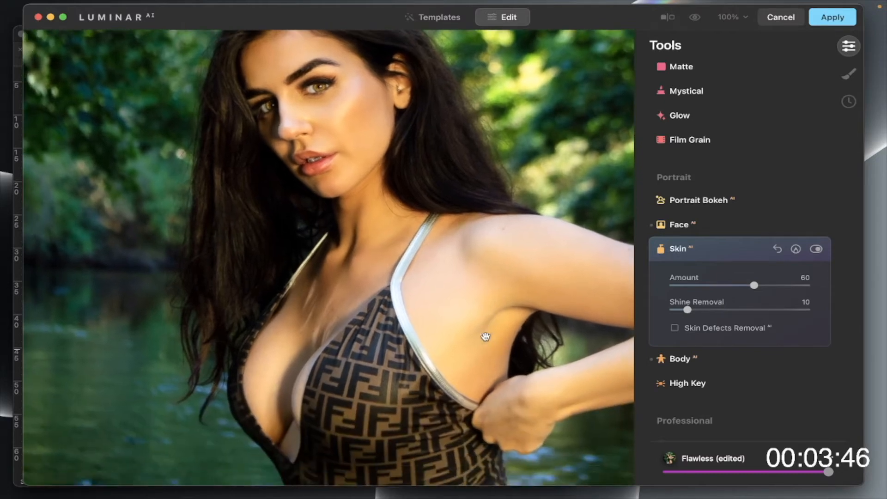
pyautogui.scroll(-10, 485, 336)
pyautogui.scroll(5, 484, 336)
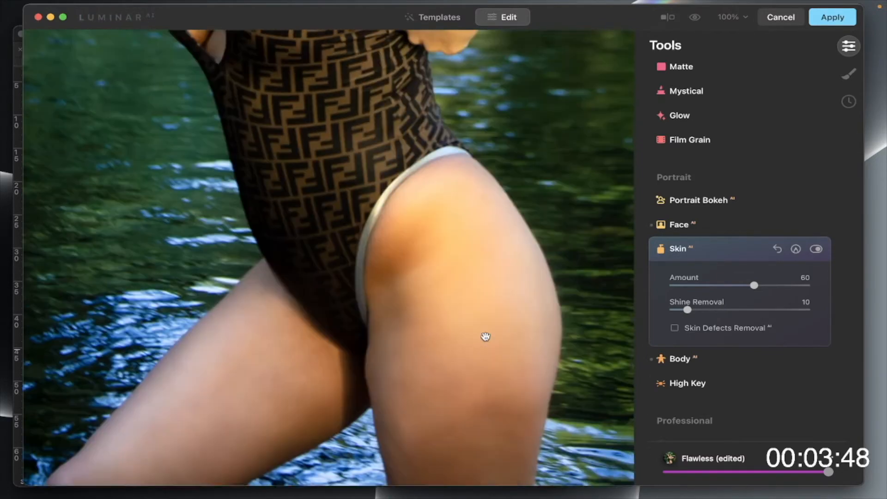
pyautogui.click(816, 250)
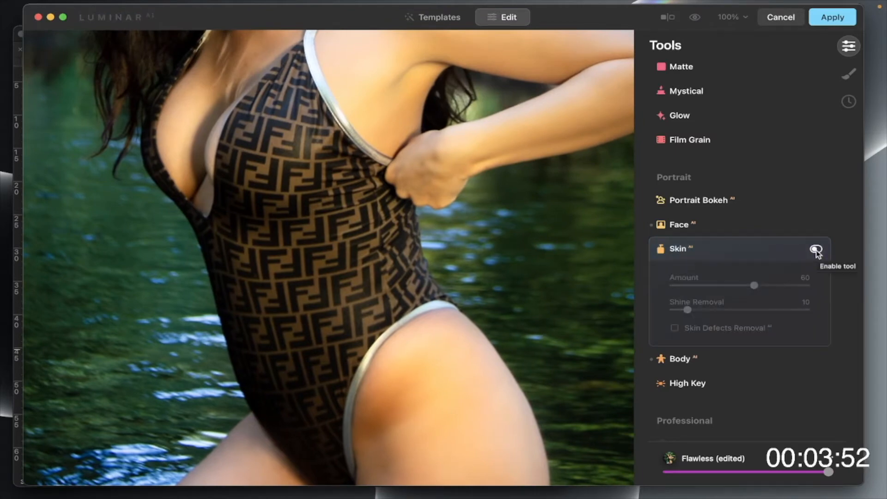
pyautogui.click(816, 250)
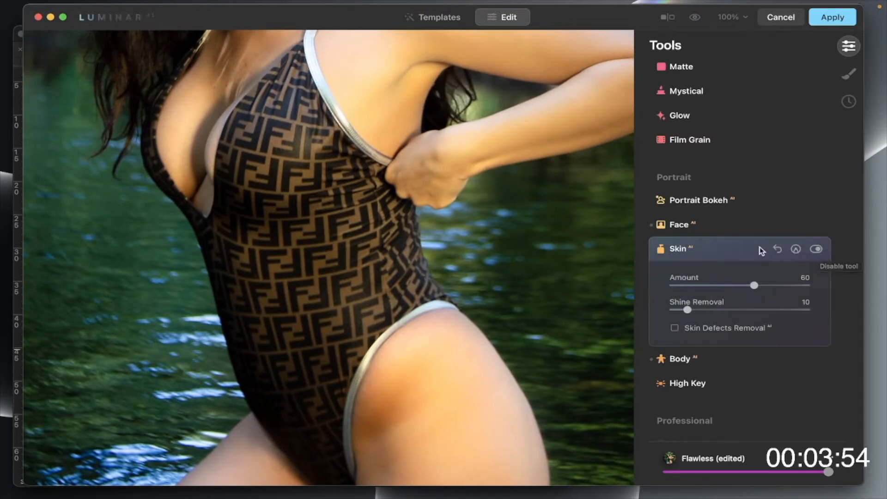
pyautogui.scroll(-1, 759, 247)
pyautogui.click(738, 238)
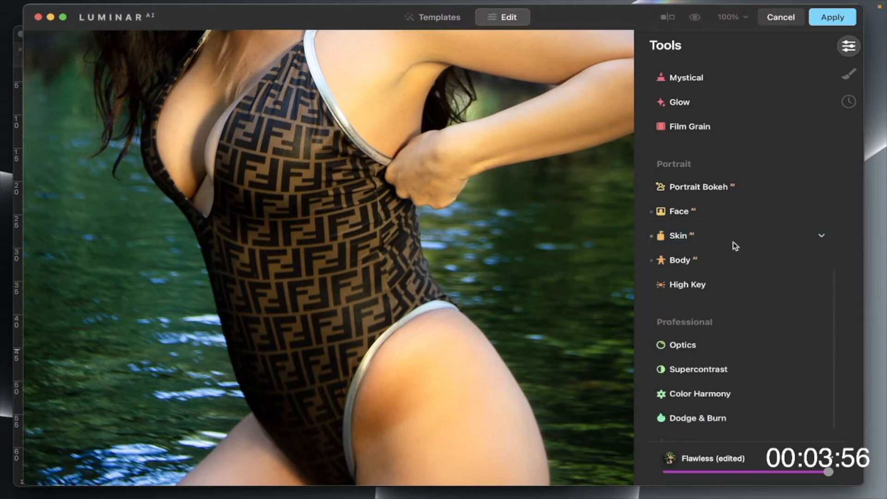
# - Review the Body AI settings on the whole figure, disabling and re-enabling the tool to compare its effect
pyautogui.click(727, 261)
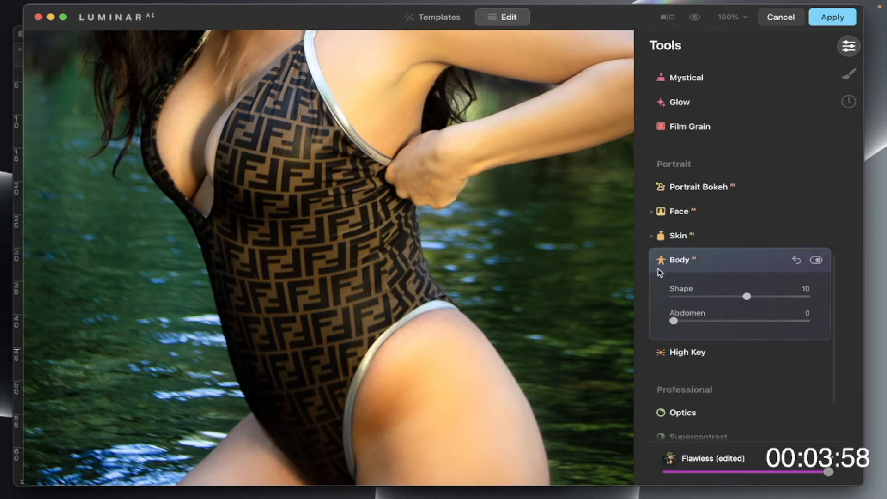
pyautogui.click(404, 245)
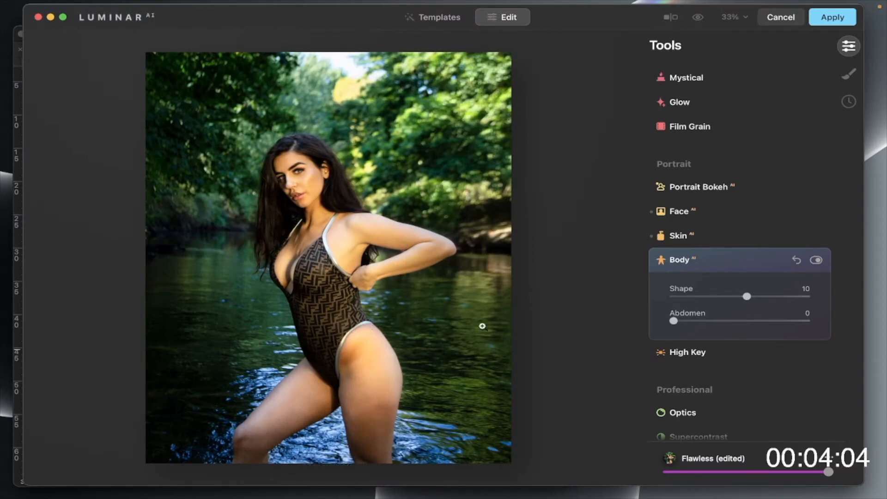
pyautogui.click(816, 260)
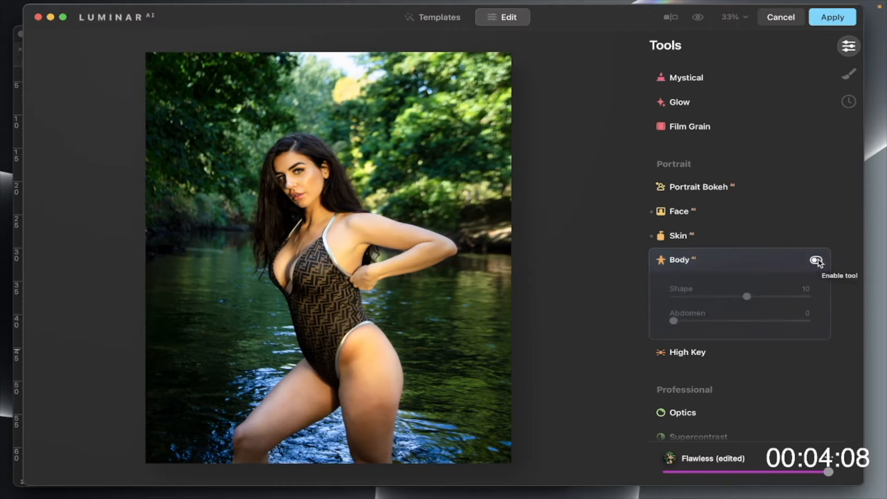
pyautogui.click(816, 260)
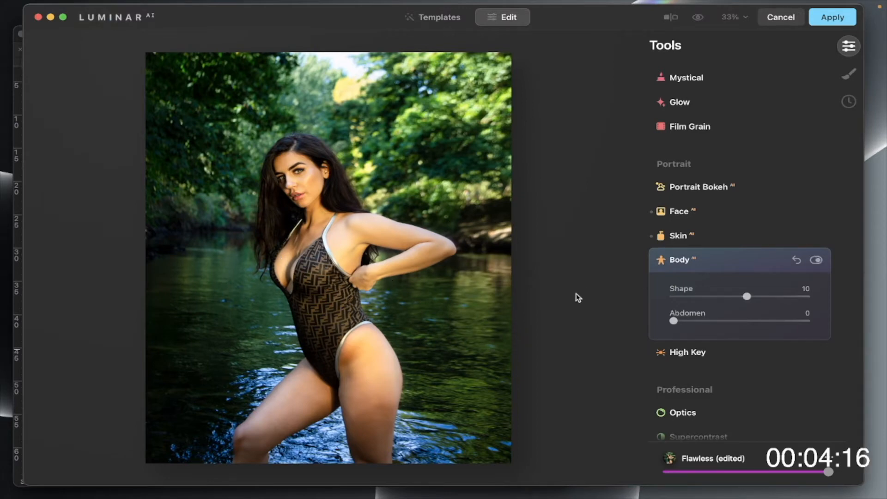
pyautogui.scroll(1, 742, 233)
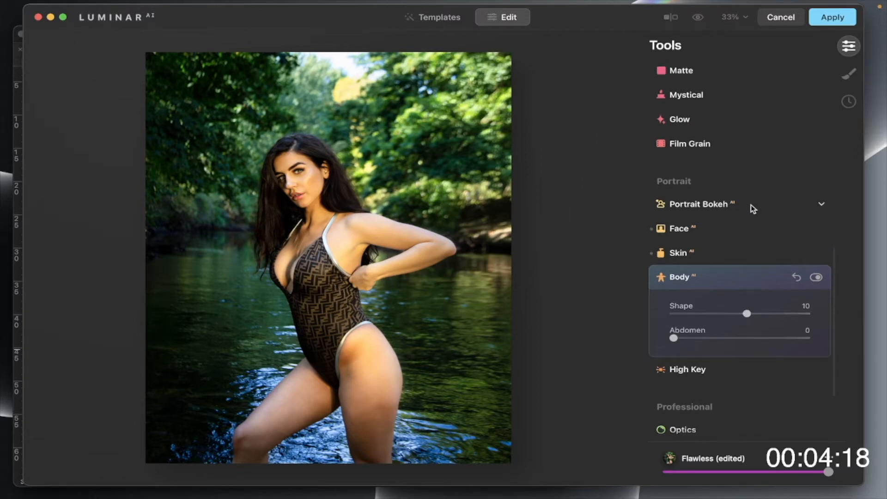
# - Set the Portrait Bokeh AI Amount to 100 and brush over the woman's face and upper body in Focus mode
pyautogui.click(750, 209)
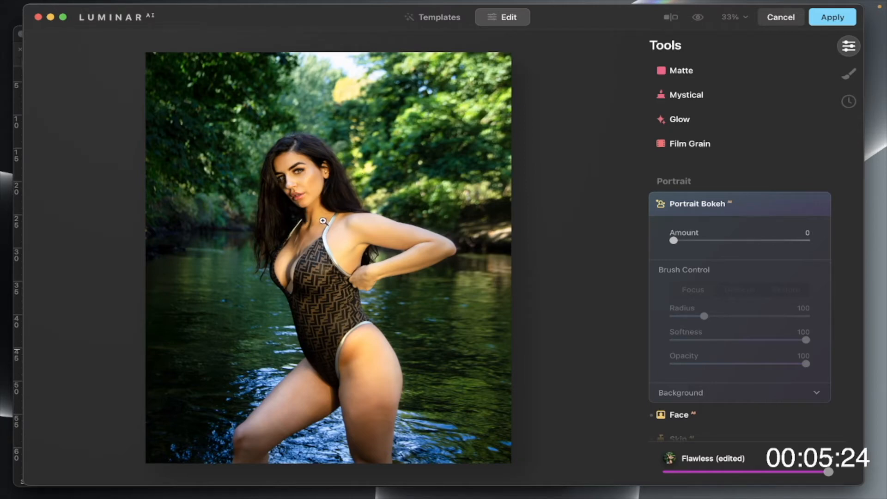
pyautogui.click(301, 177)
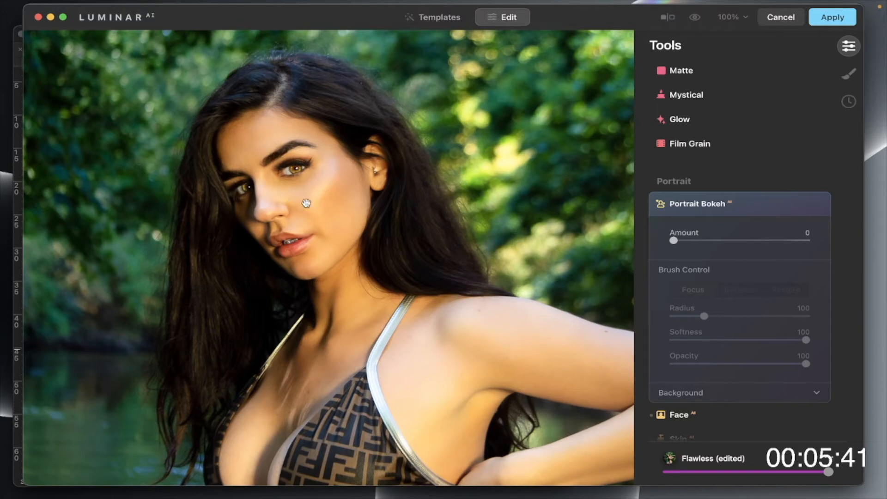
pyautogui.click(300, 170)
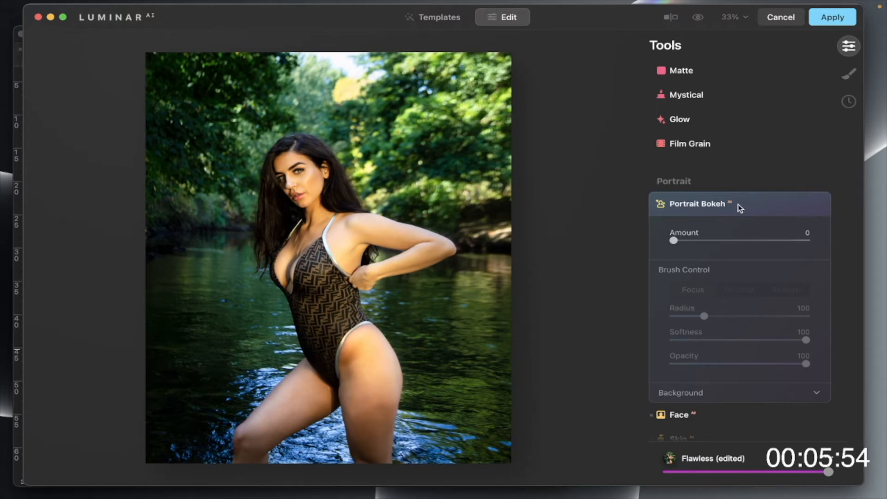
pyautogui.moveTo(670, 241); pyautogui.dragTo(823, 243)
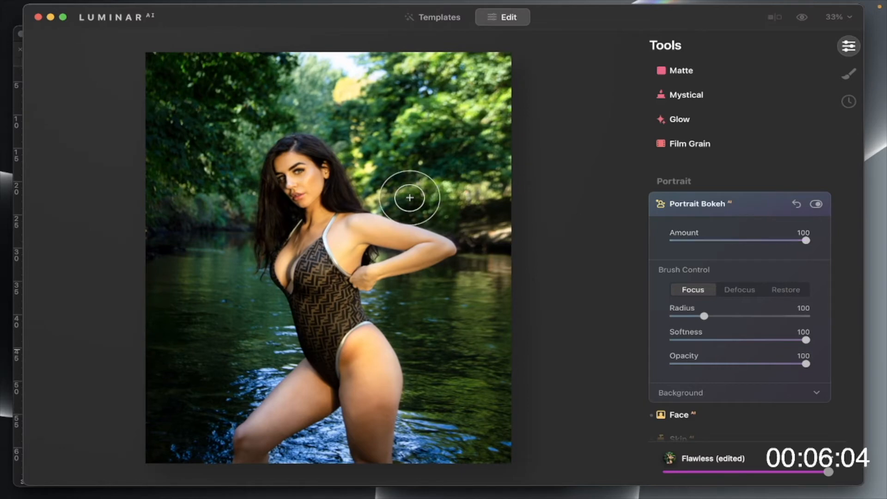
pyautogui.click(699, 294)
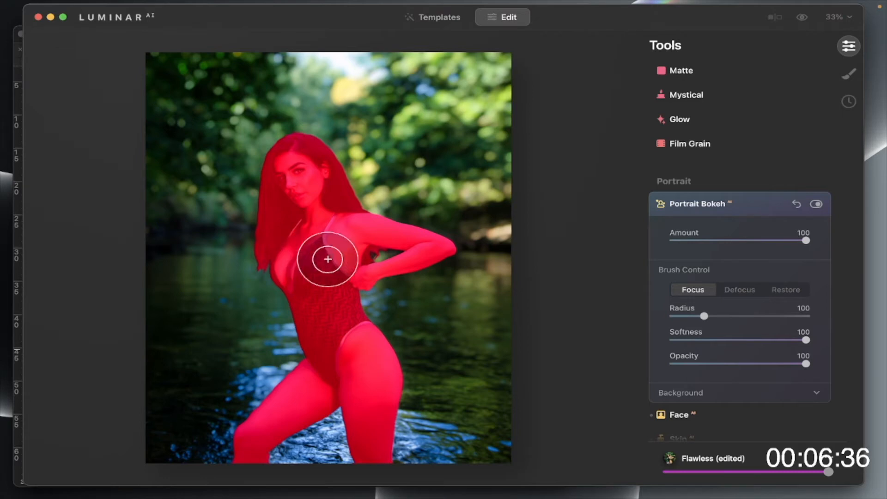
pyautogui.moveTo(303, 179)
pyautogui.mouseDown()
pyautogui.moveTo(333, 208)
pyautogui.moveTo(311, 227)
pyautogui.moveTo(312, 219)
pyautogui.moveTo(293, 219)
pyautogui.moveTo(323, 232)
pyautogui.mouseUp()
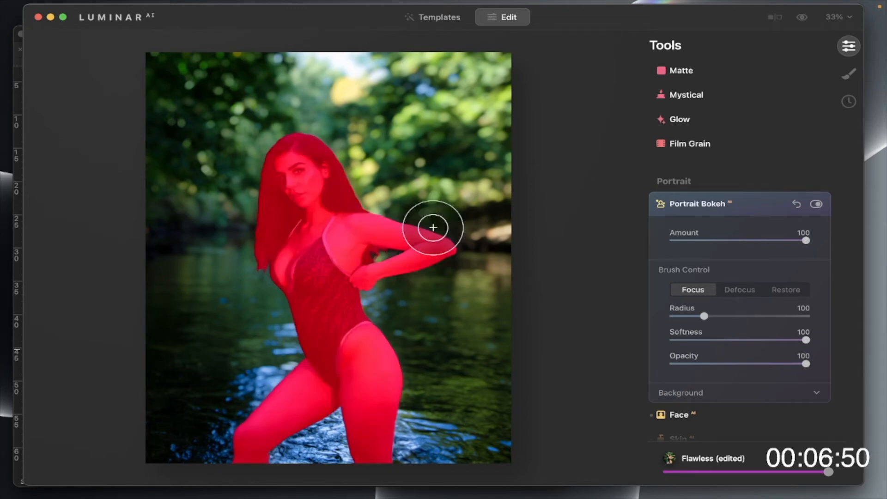
# - Examine the edges between the woman and the blurred background up close, around her hair, arms, torso and legs
pyautogui.scroll(3, 366, 217)
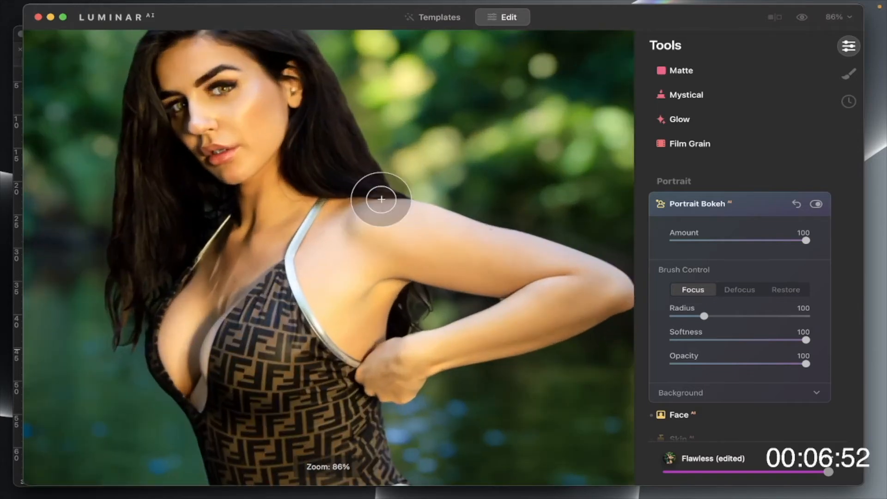
pyautogui.scroll(-5, 346, 227)
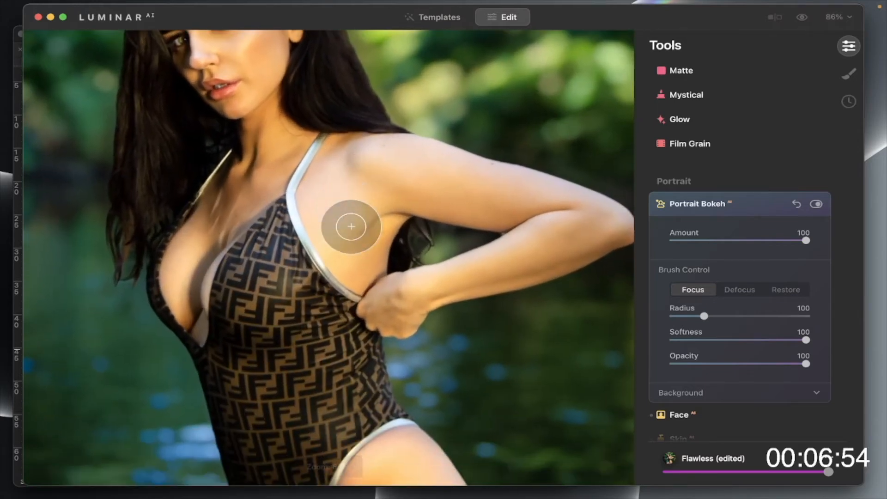
pyautogui.scroll(-8, 280, 268)
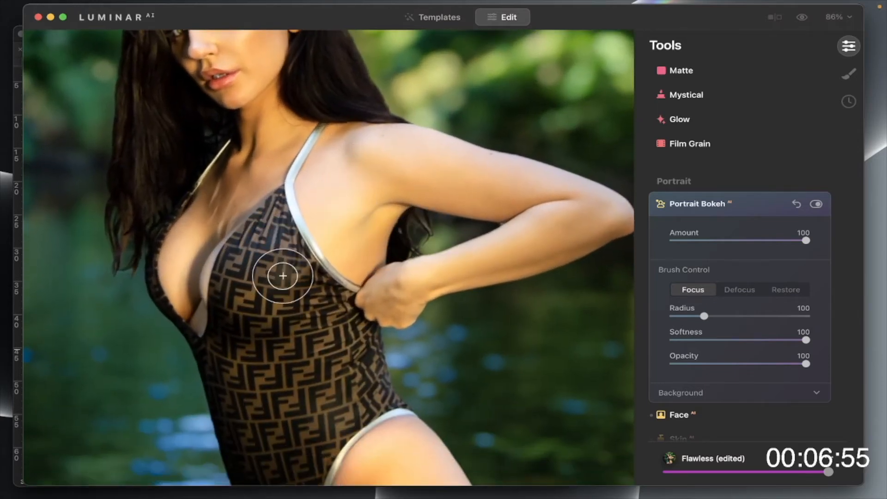
pyautogui.scroll(-5, 283, 276)
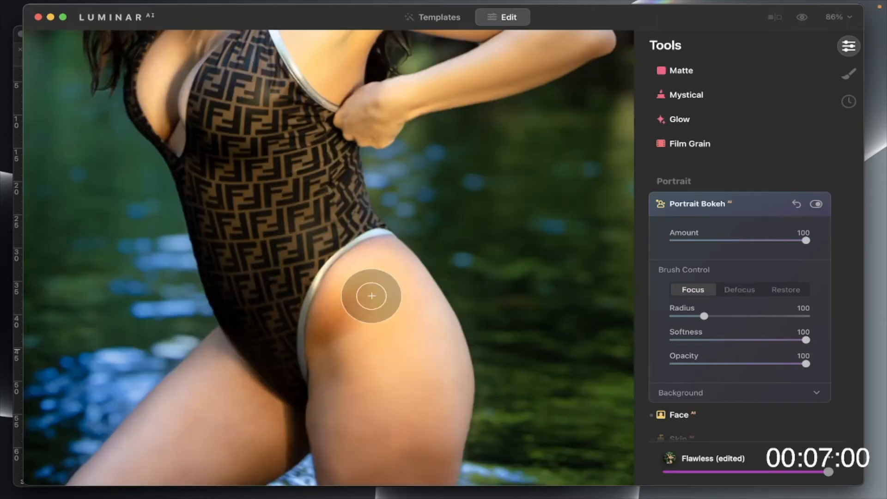
pyautogui.scroll(1, 372, 296)
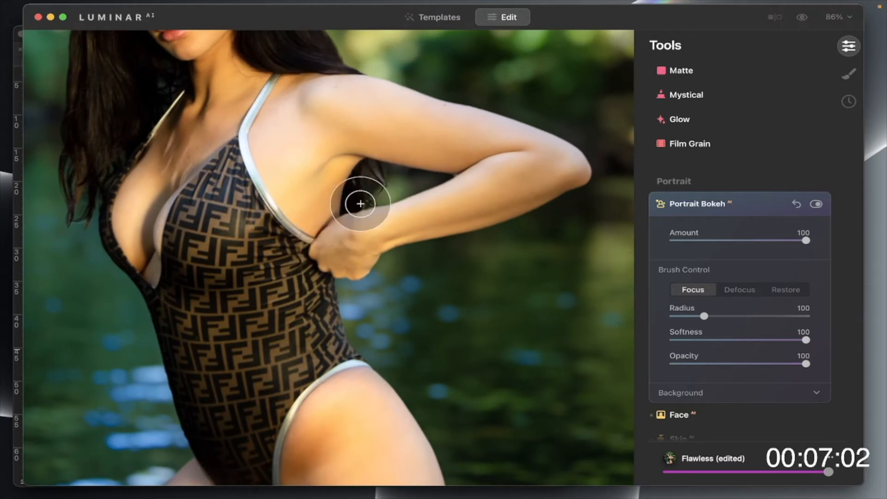
pyautogui.click(276, 171)
pyautogui.scroll(5, 275, 171)
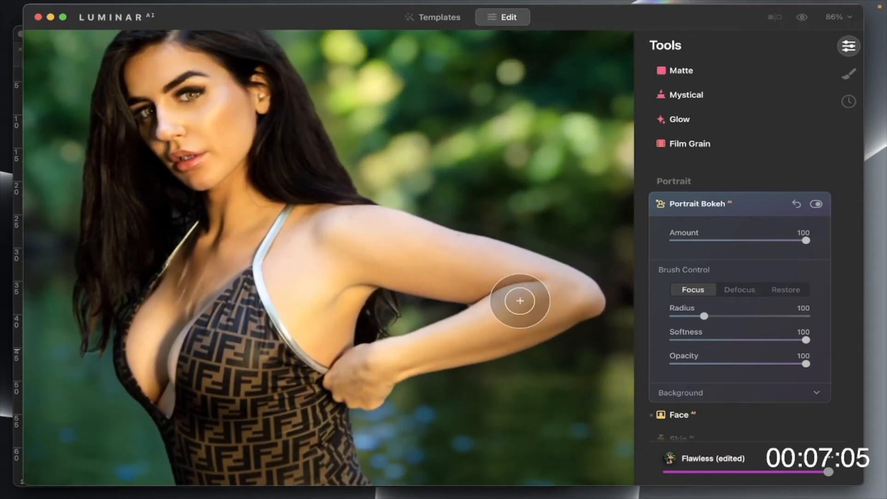
pyautogui.scroll(-8, 501, 339)
pyautogui.scroll(2, 503, 343)
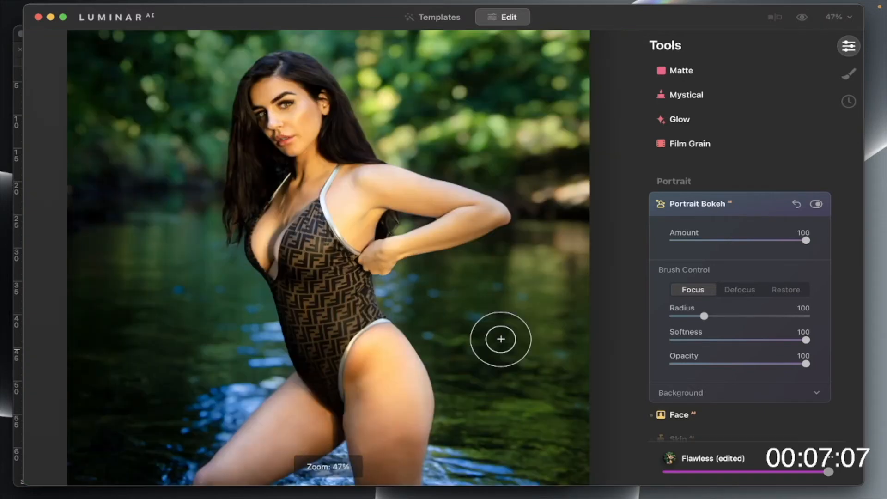
# - Switch the bokeh brush to Defocus and back to Focus, and brush over the woman again from her face
pyautogui.click(742, 288)
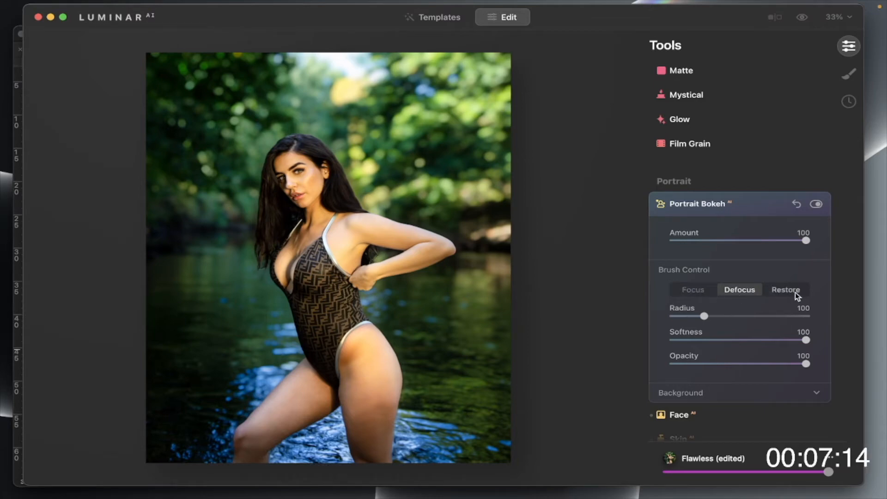
pyautogui.click(694, 291)
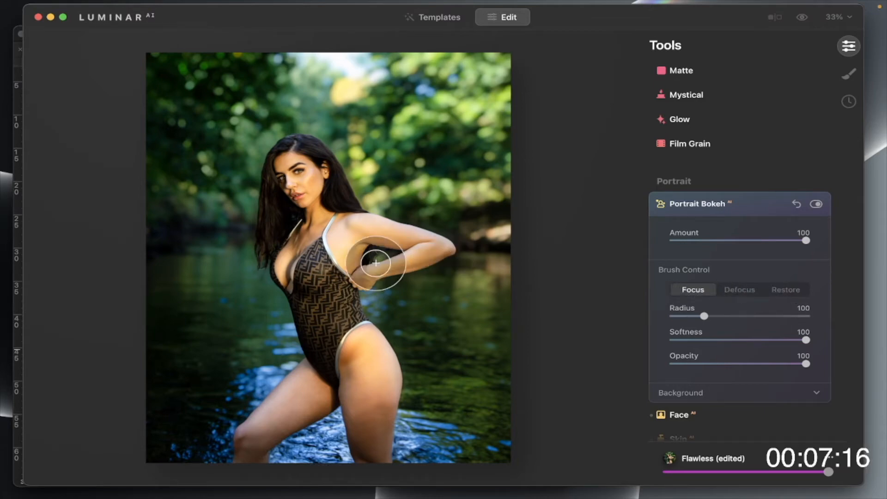
pyautogui.moveTo(305, 183)
pyautogui.mouseDown()
pyautogui.moveTo(311, 223)
pyautogui.moveTo(305, 174)
pyautogui.mouseUp()
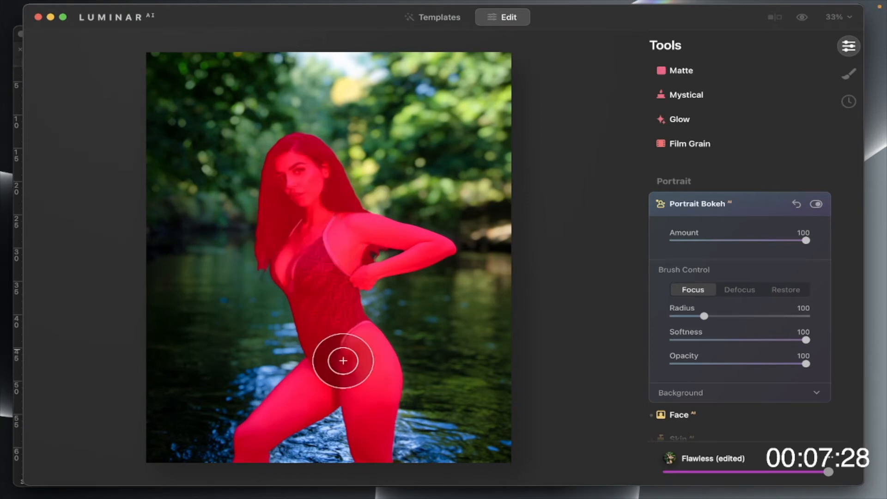
# - Expand the Background settings of Portrait Bokeh AI and set Depth Correction to 49 while viewing the woman up close
pyautogui.scroll(-2, 743, 363)
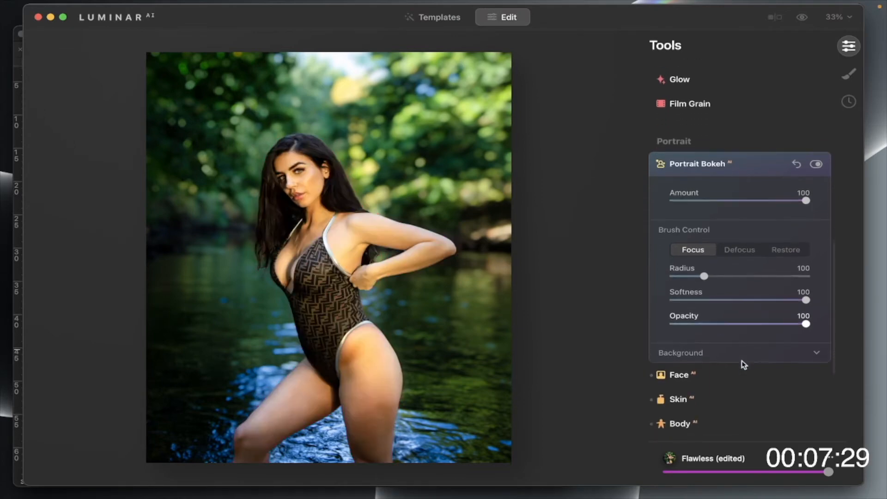
pyautogui.click(744, 352)
pyautogui.scroll(-3, 745, 352)
pyautogui.scroll(-2, 744, 352)
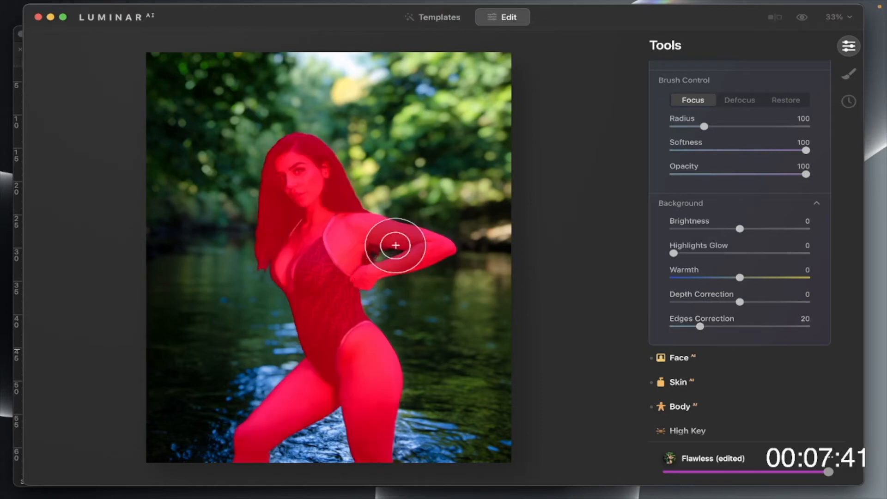
pyautogui.scroll(5, 395, 238)
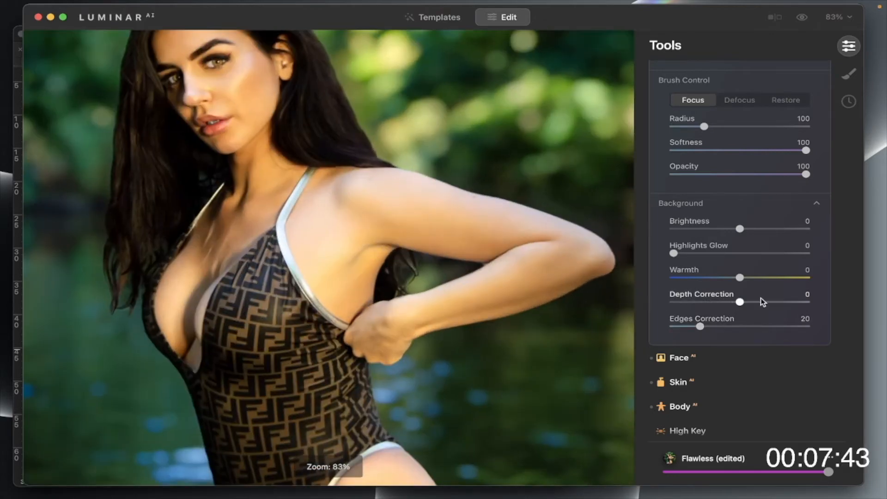
pyautogui.moveTo(740, 302); pyautogui.dragTo(775, 307)
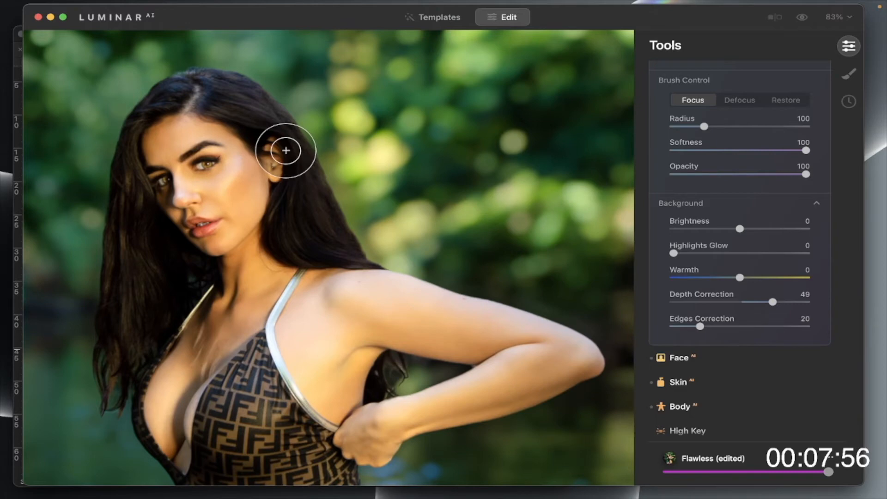
# - Reduce the background Depth Correction to 9 while viewing more of the photo
pyautogui.scroll(-5, 286, 151)
pyautogui.scroll(-1, 280, 159)
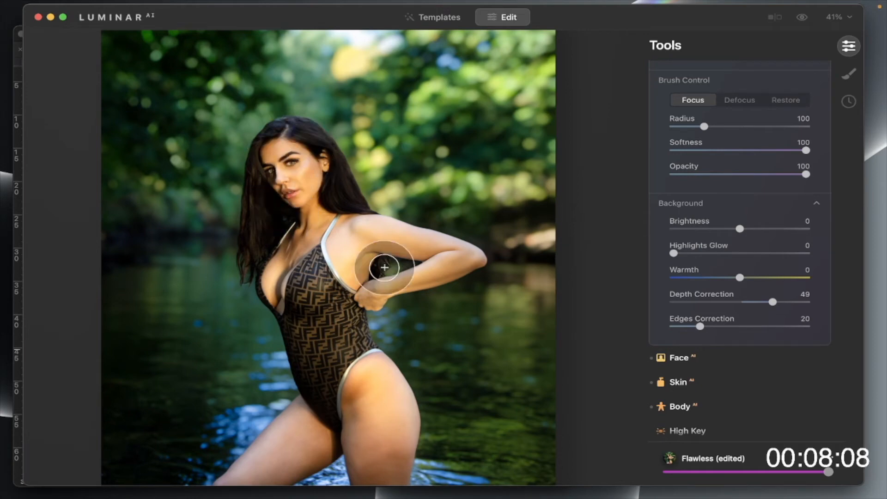
pyautogui.moveTo(772, 303); pyautogui.dragTo(764, 303)
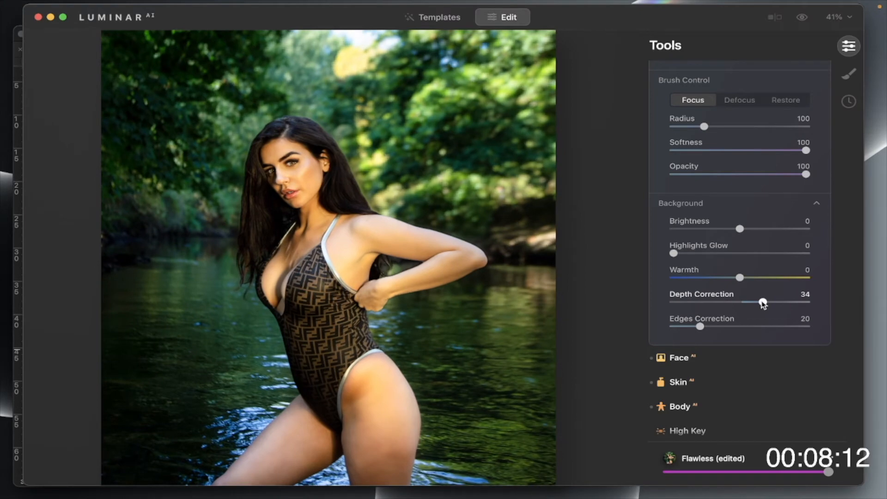
pyautogui.moveTo(763, 303); pyautogui.dragTo(759, 303)
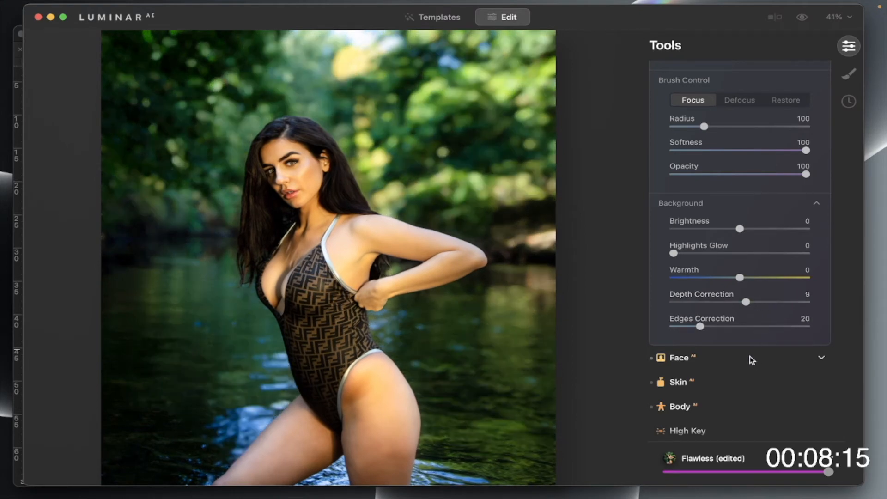
# - Lower the Portrait Bokeh AI Amount to 51 for a softer background blur
pyautogui.scroll(-2, 751, 360)
pyautogui.scroll(8, 751, 360)
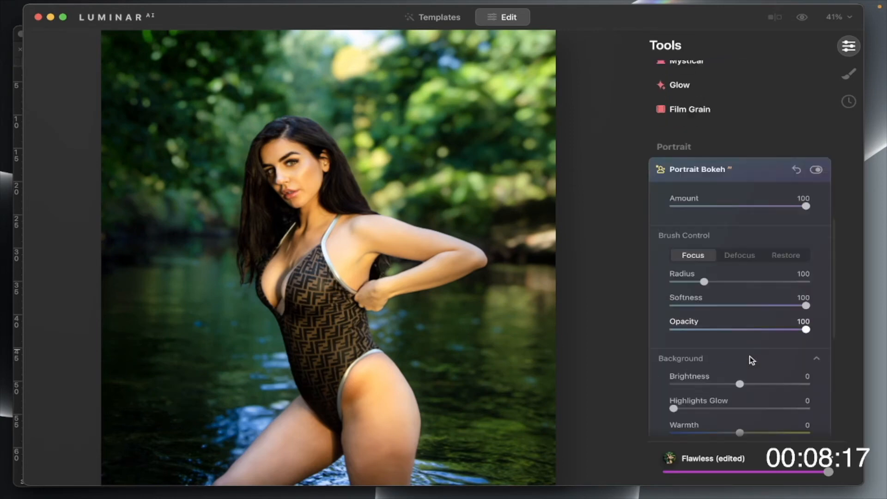
pyautogui.scroll(-3, 751, 360)
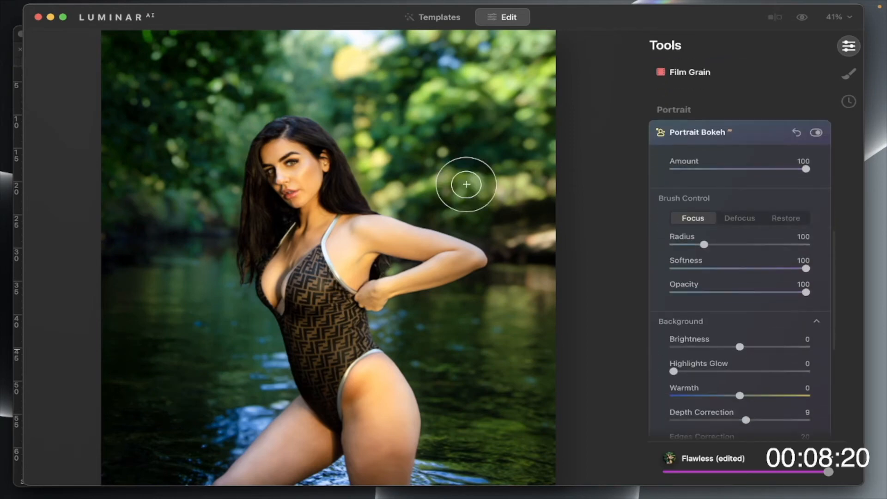
pyautogui.moveTo(806, 169); pyautogui.dragTo(736, 169)
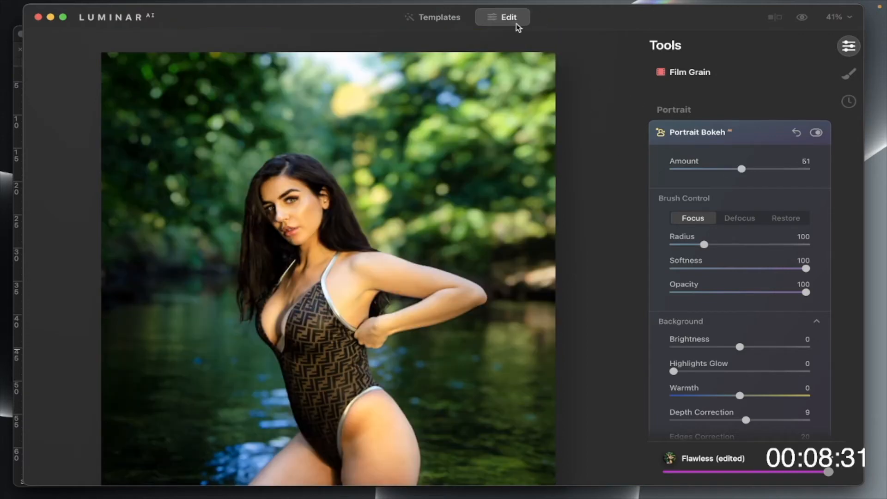
# - Return to the Essence Collection templates, discard all changes to the photo and quit the plugin
pyautogui.click(445, 16)
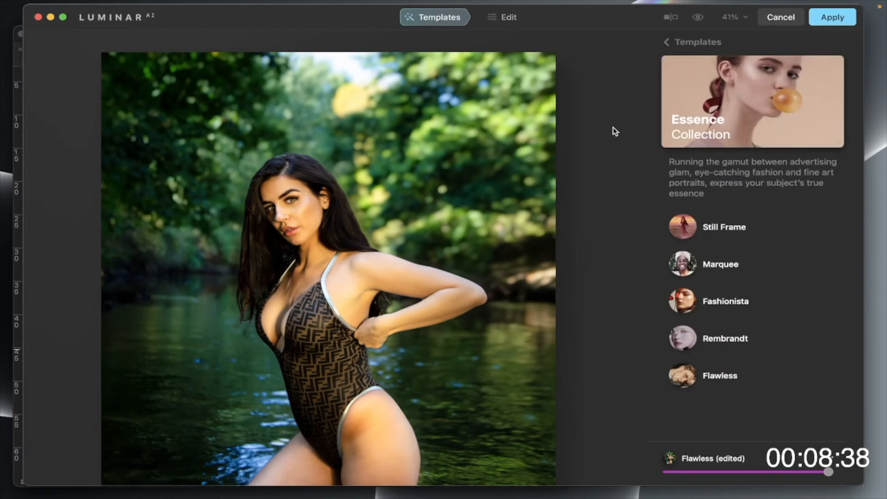
pyautogui.click(787, 19)
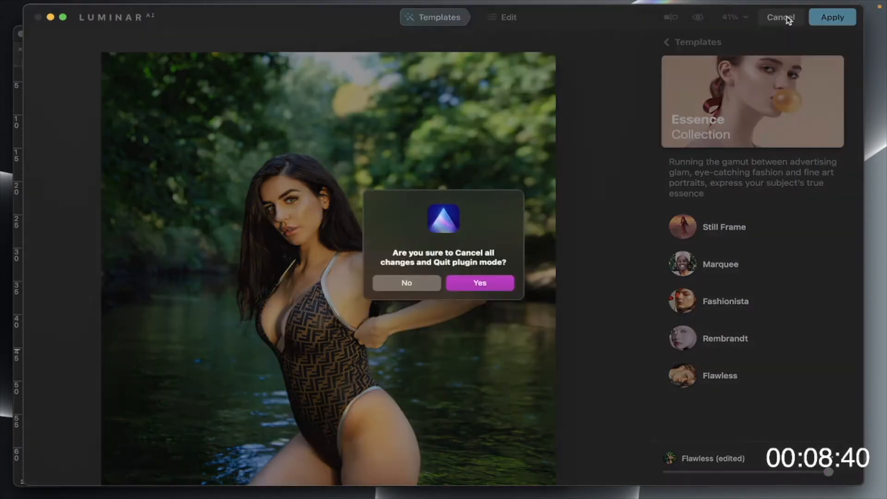
pyautogui.click(482, 282)
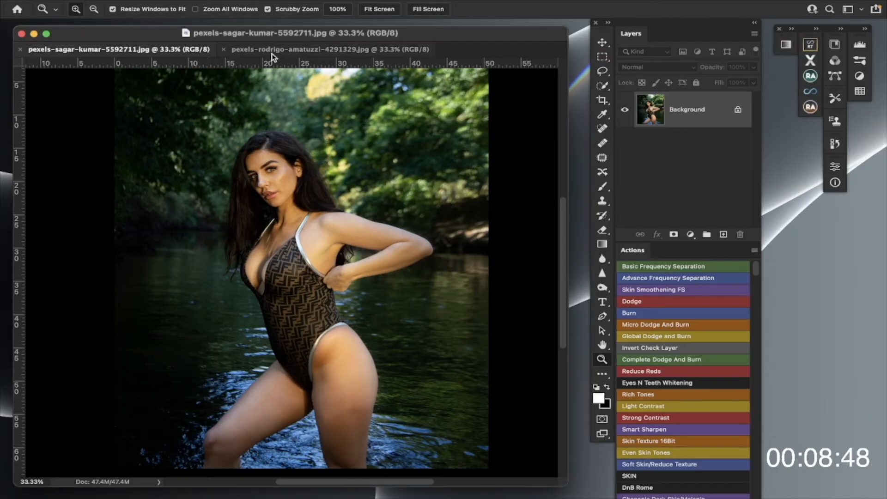
# - Switch to the photo of the woman beside the green boat and open it in the Luminar AI plugin from Skylum Software
pyautogui.click(274, 51)
pyautogui.scroll(-5, 355, 190)
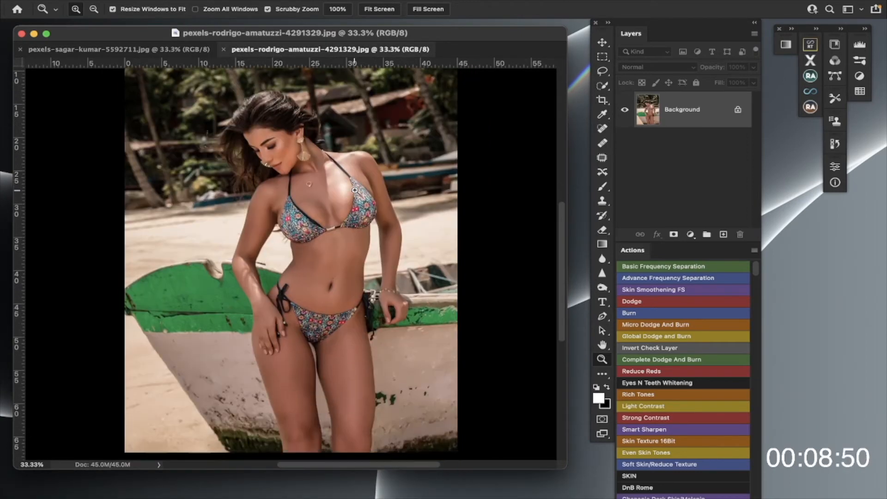
pyautogui.scroll(1, 354, 190)
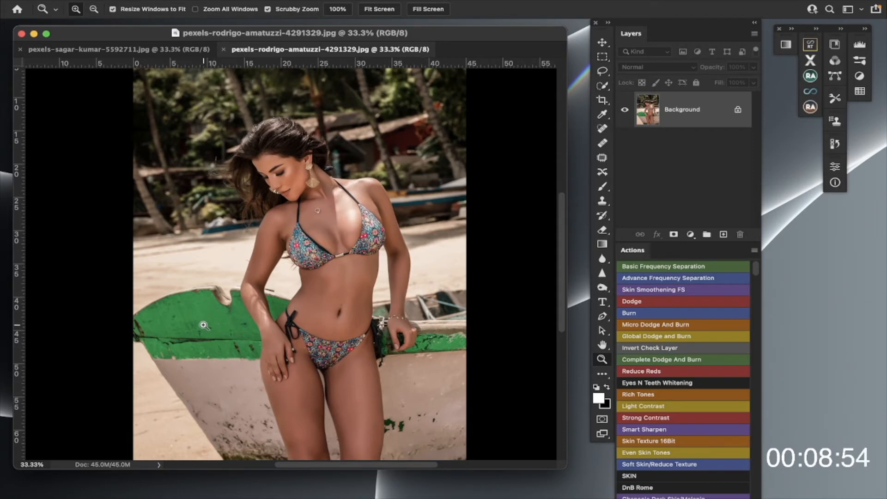
pyautogui.scroll(2, 204, 308)
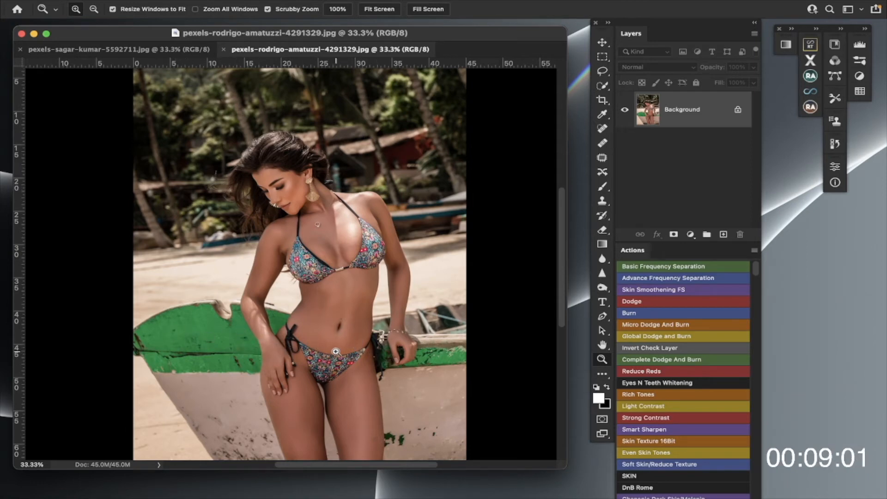
pyautogui.scroll(2, 336, 351)
pyautogui.moveTo(365, 5)
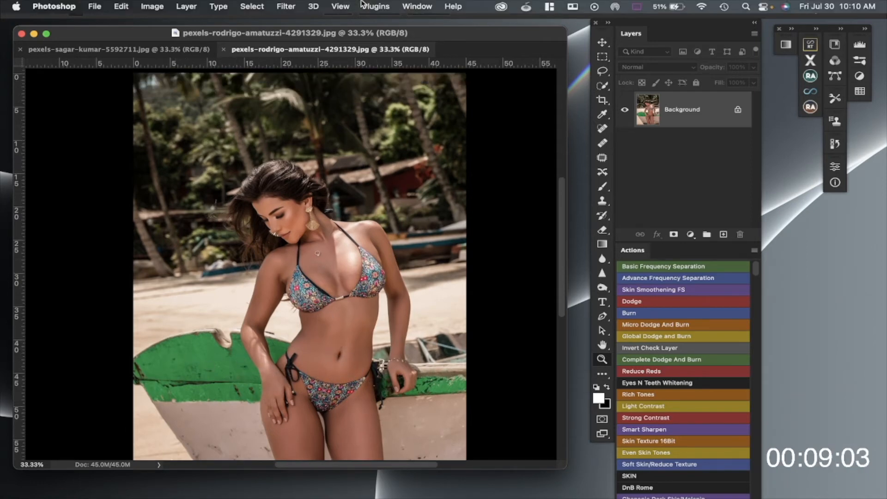
pyautogui.click(287, 7)
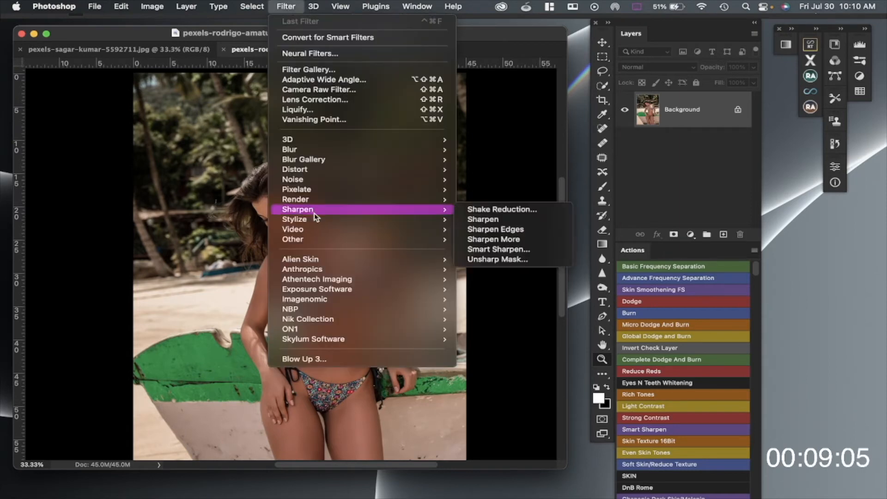
pyautogui.moveTo(385, 343)
pyautogui.click(512, 350)
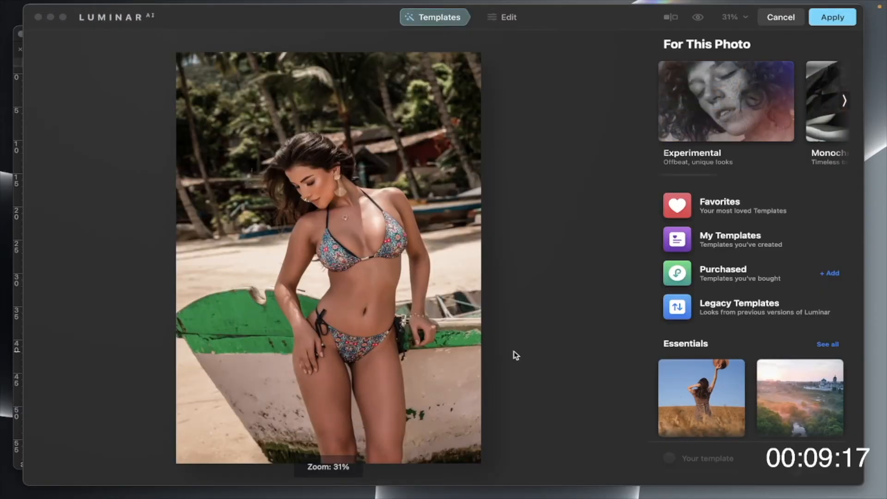
# - Open the Portrait Bokeh AI tool in the editing tools and set its Amount to 62
pyautogui.click(514, 18)
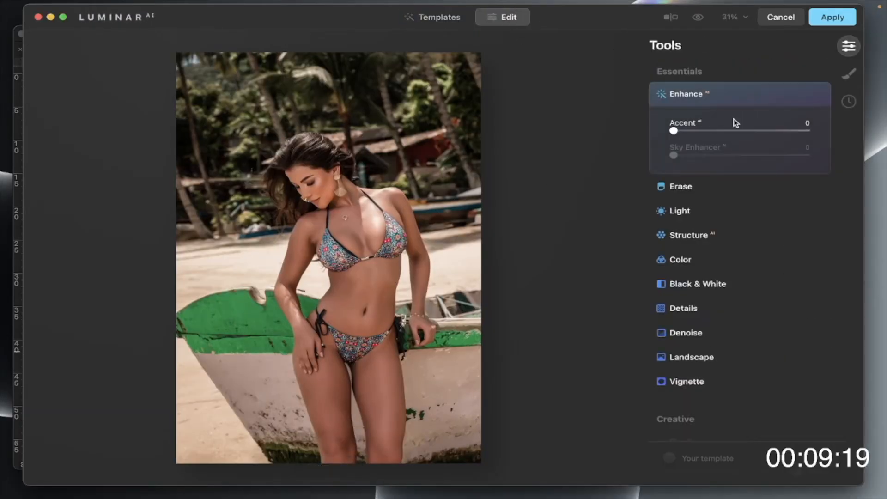
pyautogui.scroll(-5, 752, 254)
pyautogui.scroll(-10, 755, 255)
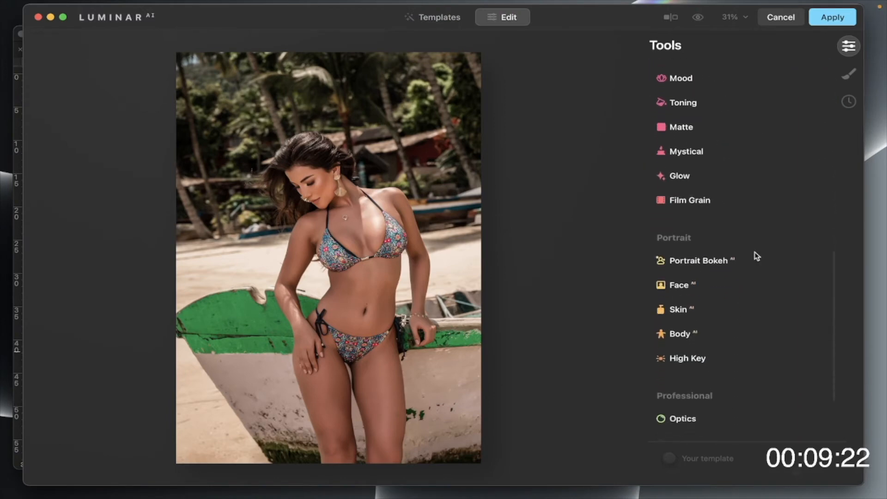
pyautogui.click(706, 262)
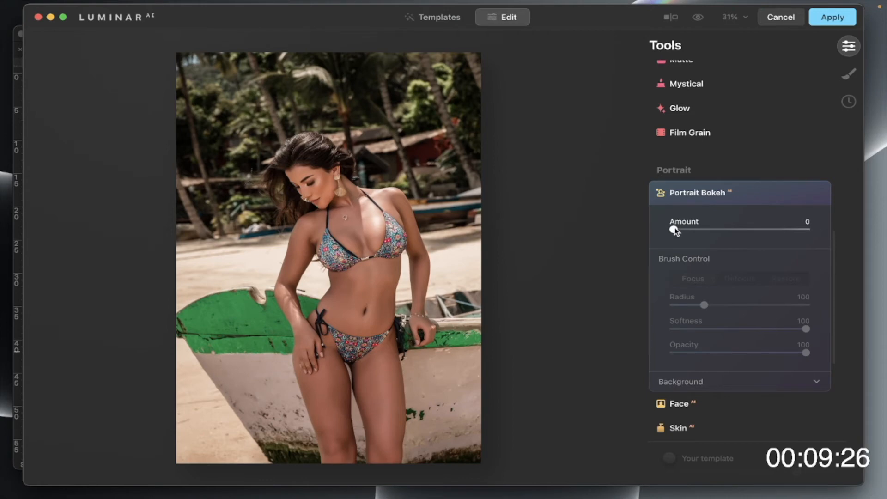
pyautogui.moveTo(675, 228); pyautogui.dragTo(754, 229)
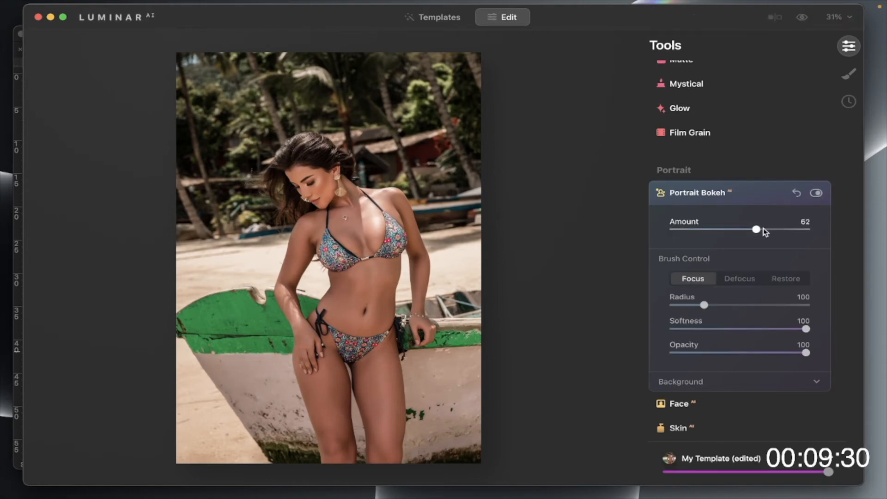
# - Paint over the green boat with the Defocus brush at radius 100 to remove it from the focus mask
pyautogui.click(695, 283)
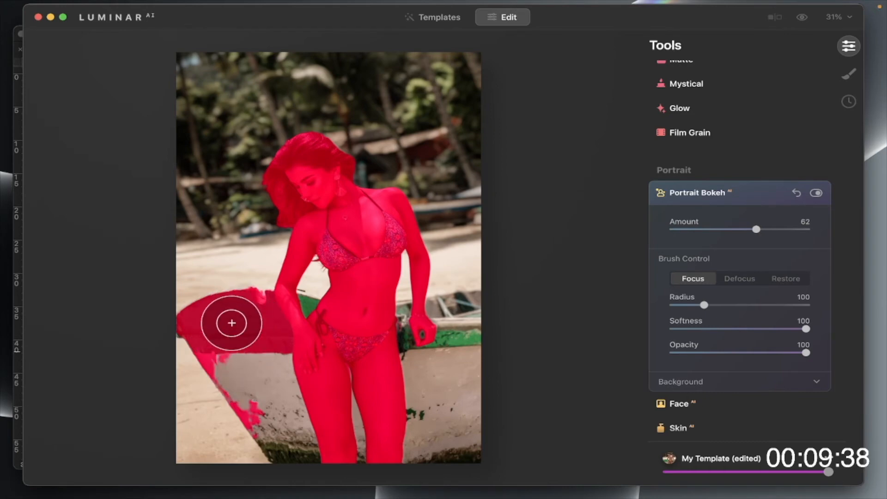
pyautogui.click(741, 280)
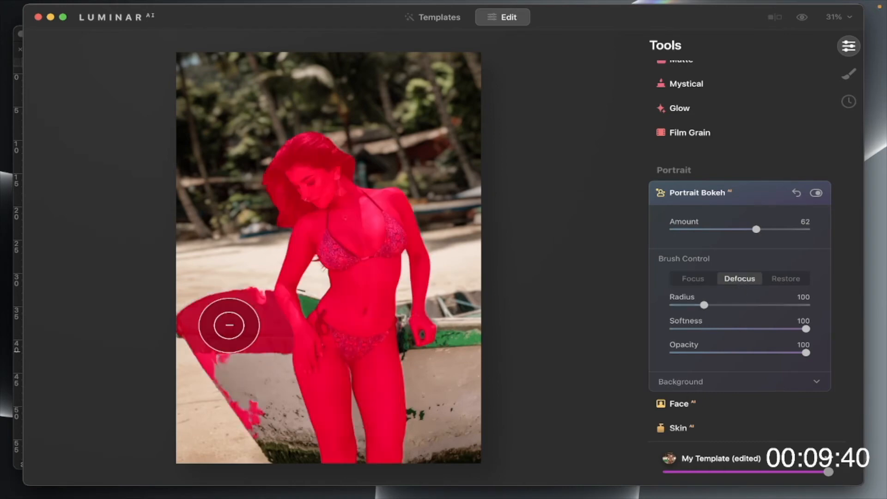
pyautogui.moveTo(230, 324)
pyautogui.mouseDown()
pyautogui.moveTo(235, 300)
pyautogui.moveTo(236, 333)
pyautogui.moveTo(207, 315)
pyautogui.moveTo(194, 332)
pyautogui.moveTo(227, 406)
pyautogui.moveTo(254, 426)
pyautogui.moveTo(190, 311)
pyautogui.moveTo(233, 356)
pyautogui.mouseUp()
pyautogui.scroll(5, 234, 354)
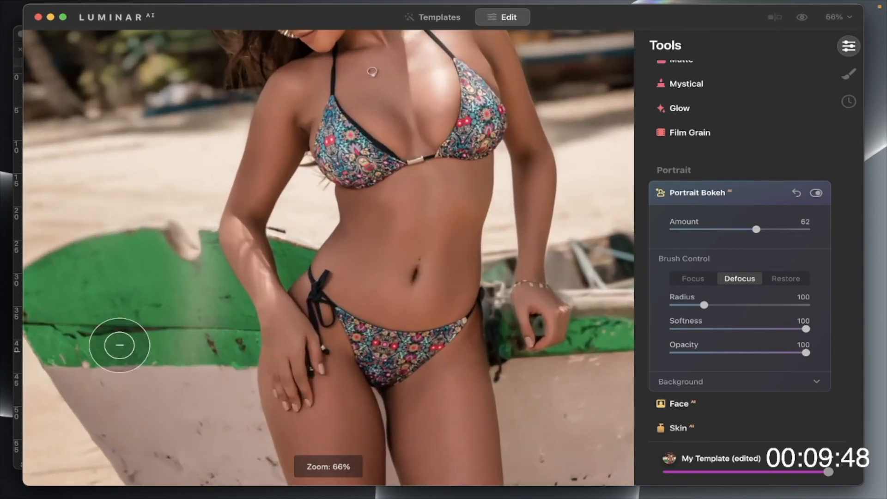
pyautogui.moveTo(382, 221)
pyautogui.mouseDown()
pyautogui.moveTo(214, 311)
pyautogui.moveTo(203, 253)
pyautogui.moveTo(172, 227)
pyautogui.moveTo(171, 243)
pyautogui.moveTo(189, 263)
pyautogui.moveTo(200, 245)
pyautogui.moveTo(236, 322)
pyautogui.moveTo(237, 356)
pyautogui.moveTo(225, 372)
pyautogui.moveTo(200, 310)
pyautogui.moveTo(203, 359)
pyautogui.moveTo(183, 326)
pyautogui.moveTo(185, 358)
pyautogui.mouseUp()
# - Reduce the Defocus brush radius to 52 and clean up the mask on the boat's upper edge beside the woman's arm
pyautogui.press('[')
pyautogui.press('[')
pyautogui.press('[')
pyautogui.press('[')
pyautogui.press('[')
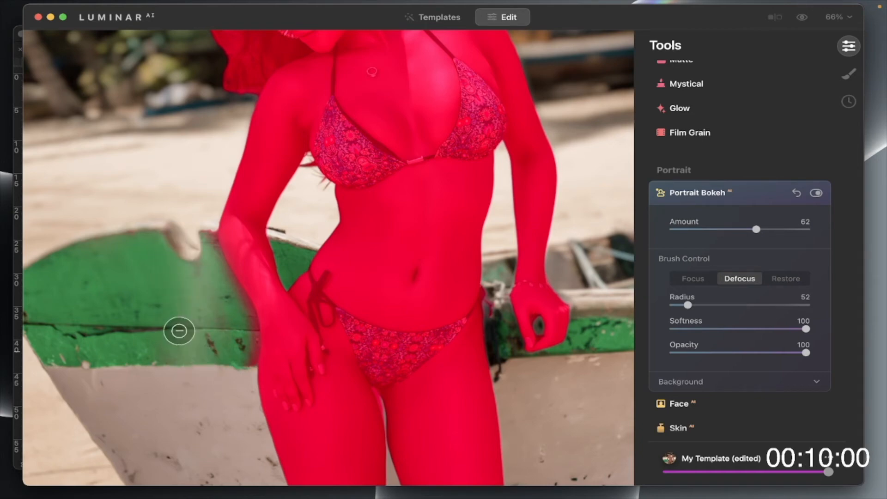
pyautogui.moveTo(173, 232); pyautogui.dragTo(203, 239)
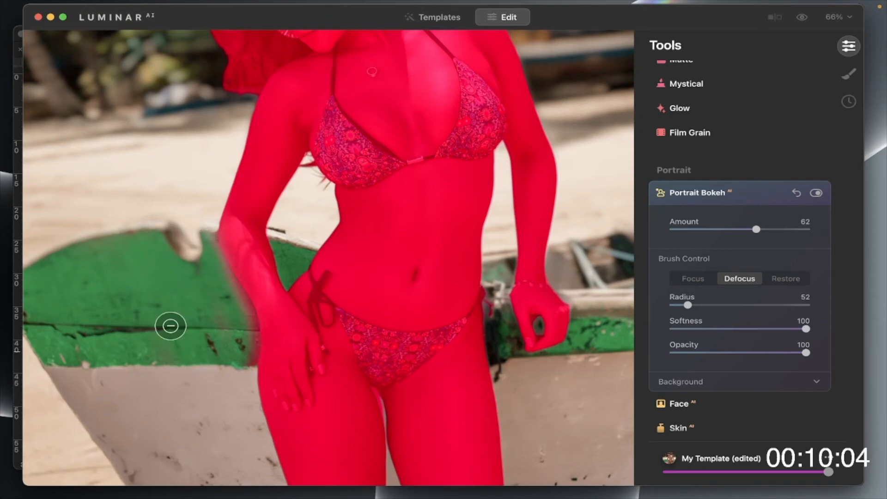
pyautogui.scroll(-3, 168, 323)
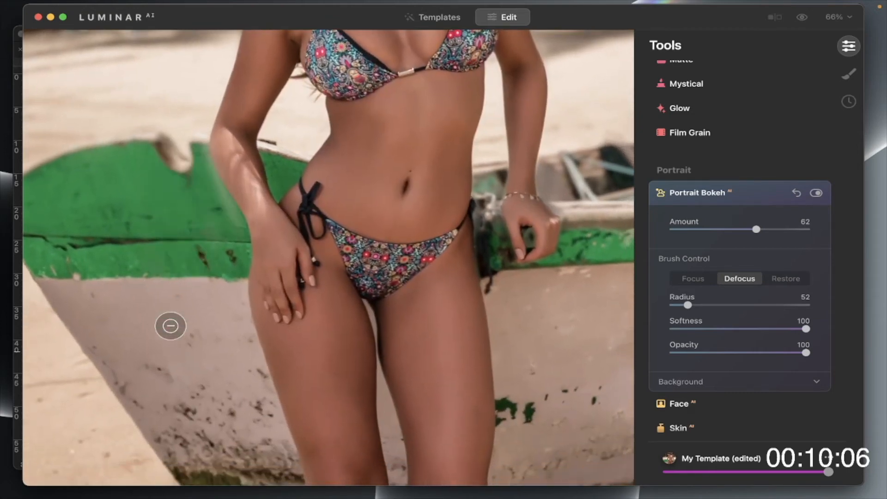
pyautogui.scroll(5, 170, 326)
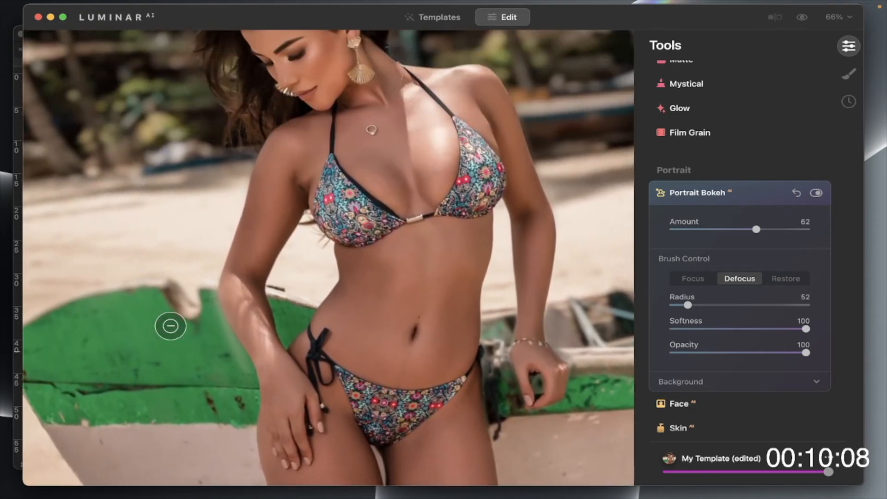
pyautogui.press('super+minus')
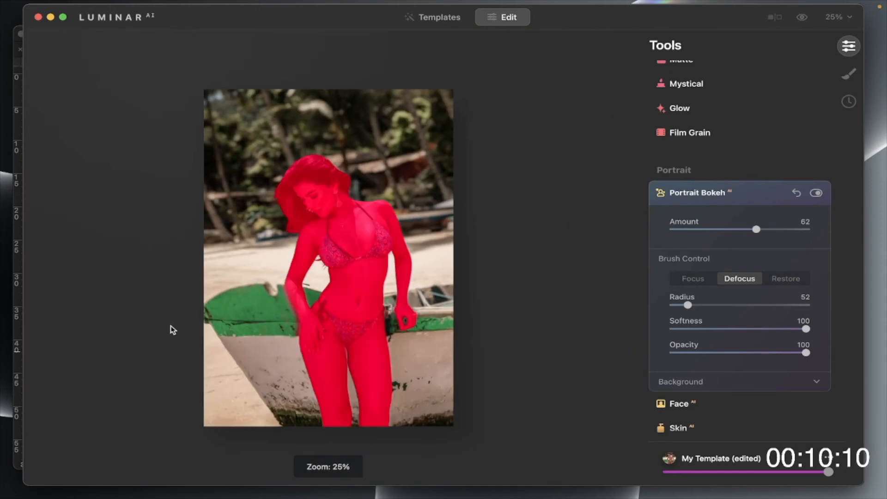
# - Set the Portrait Bokeh AI Amount to 75 and apply the edit to the photo in Photoshop
pyautogui.moveTo(757, 230); pyautogui.dragTo(788, 232)
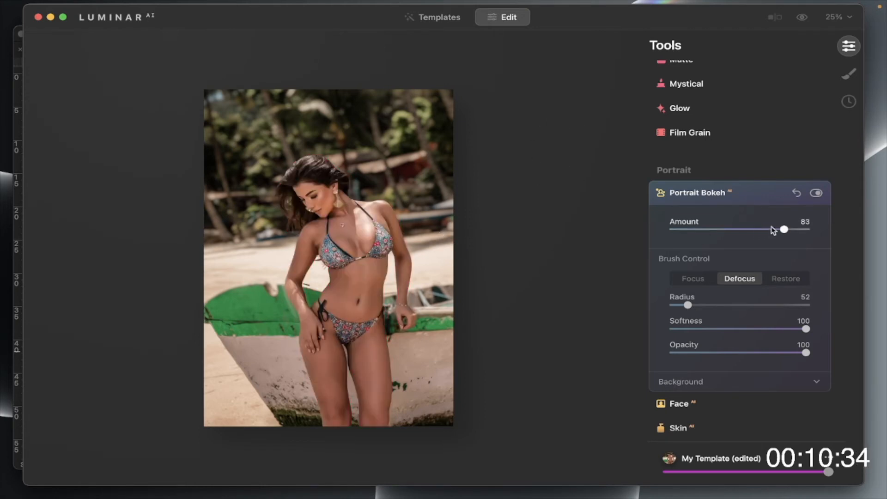
pyautogui.moveTo(783, 230); pyautogui.dragTo(773, 229)
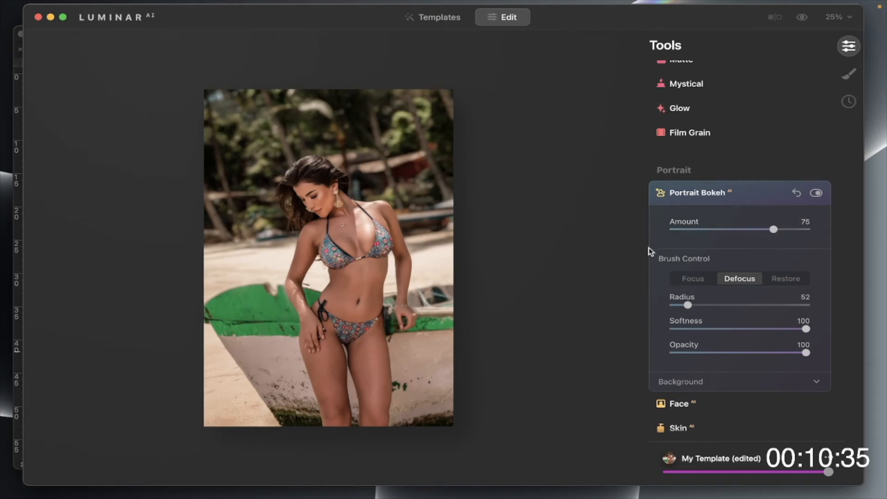
pyautogui.scroll(-1, 710, 265)
pyautogui.scroll(10, 710, 264)
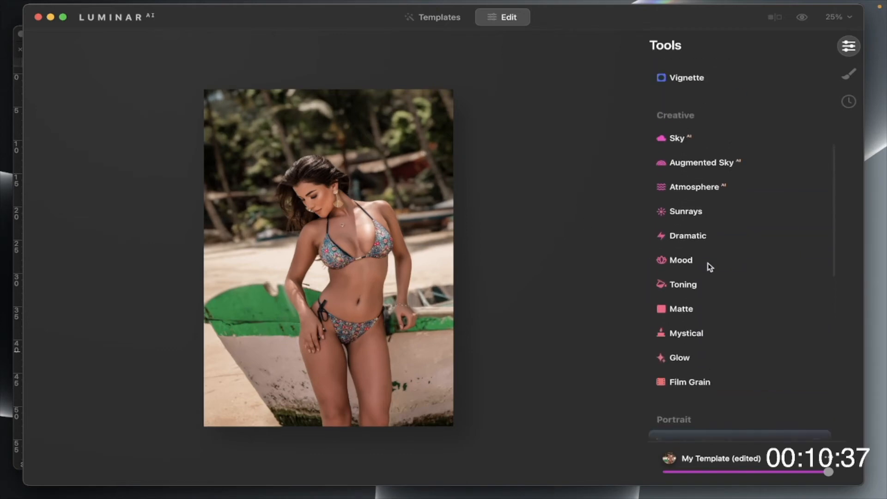
pyautogui.click(450, 21)
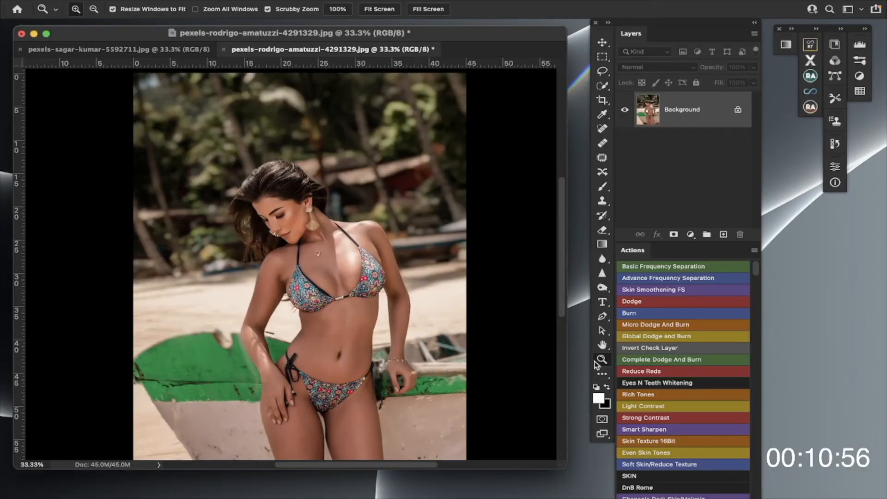
# - Enlarge the photo to 200% and examine the blur transition between the green boat and the woman's arm and hand
pyautogui.click(268, 217)
pyautogui.click(267, 217)
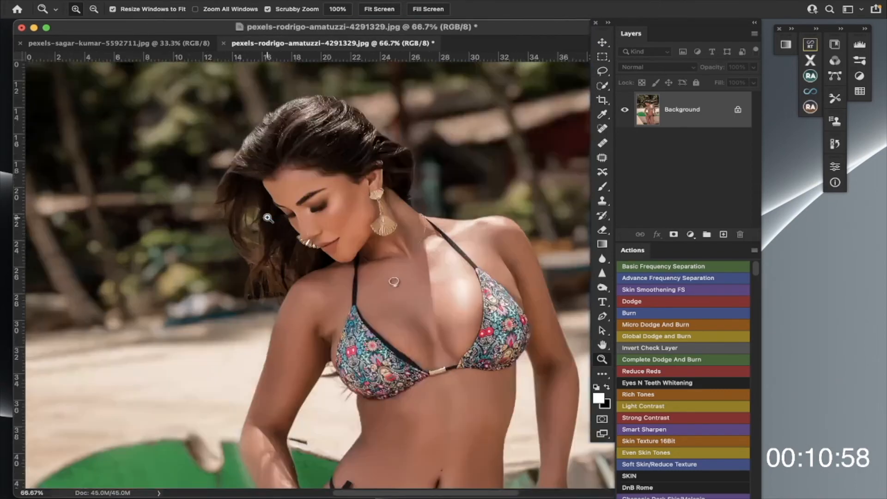
pyautogui.click(268, 218)
pyautogui.click(267, 218)
pyautogui.scroll(-10, 268, 217)
pyautogui.scroll(-10, 268, 217)
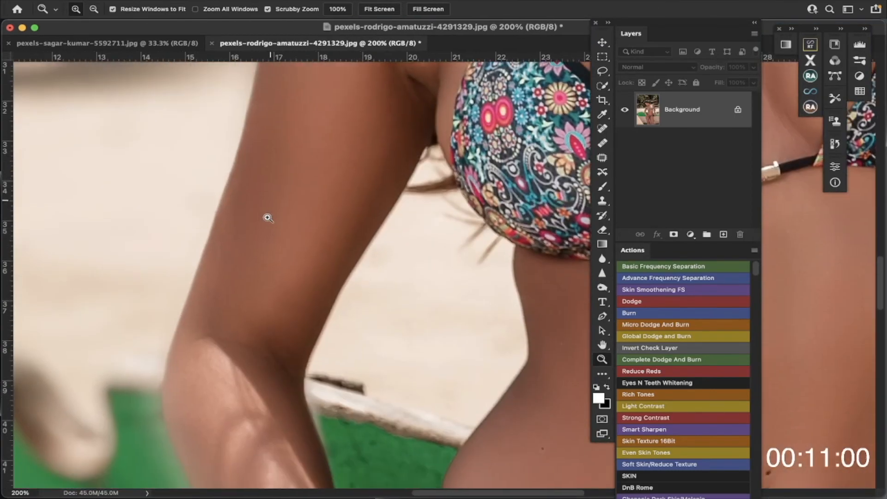
pyautogui.scroll(-2, 268, 217)
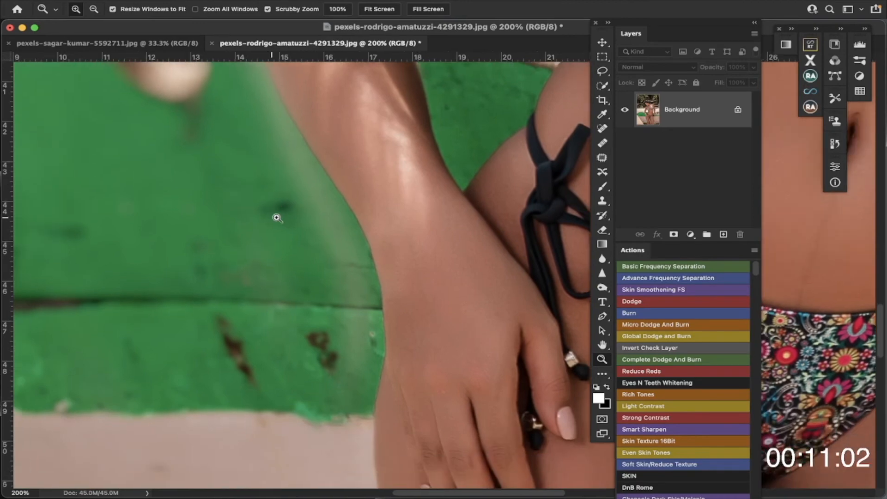
pyautogui.scroll(3, 343, 236)
pyautogui.scroll(3, 343, 236)
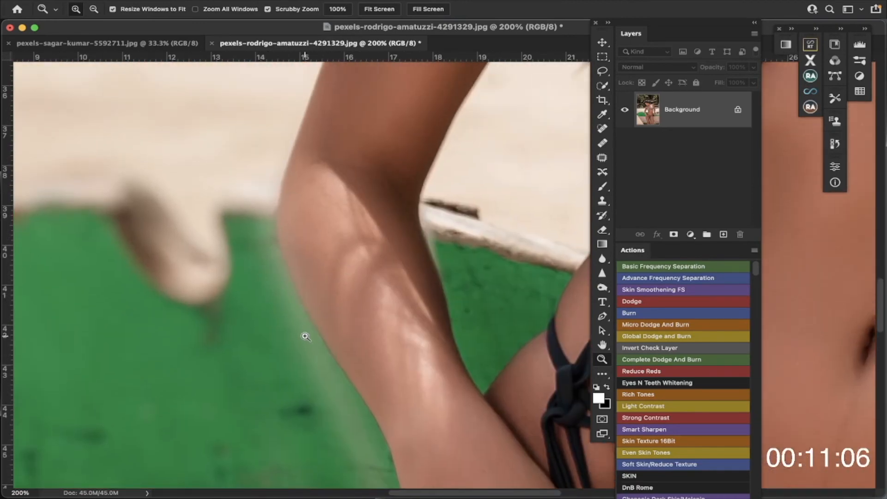
pyautogui.scroll(-6, 288, 305)
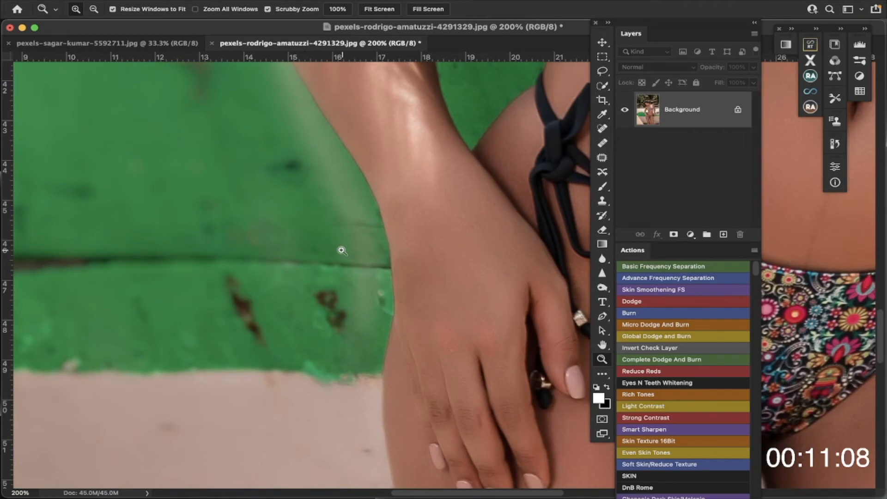
pyautogui.scroll(3, 349, 215)
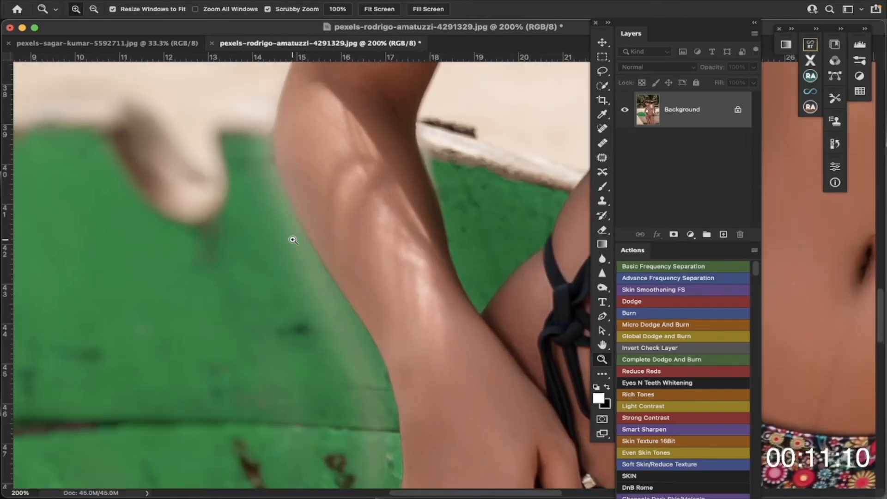
pyautogui.scroll(3, 293, 239)
pyautogui.hscroll(2, 293, 239)
pyautogui.scroll(1, 293, 240)
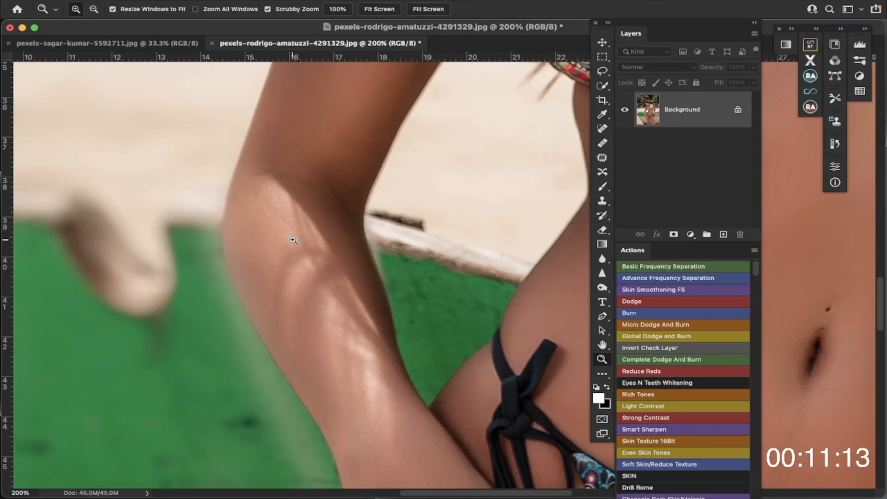
pyautogui.scroll(-3, 293, 238)
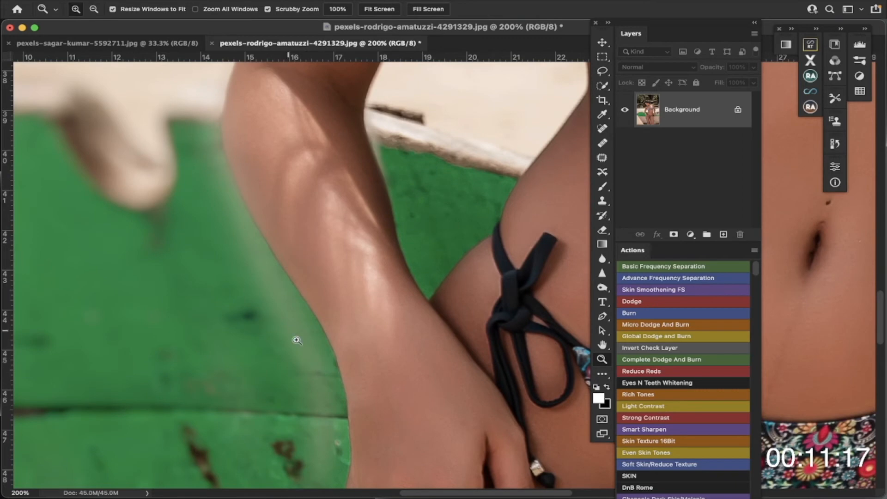
# - Fit the boat photo to the screen, widen and reposition its window, and close it without saving
pyautogui.click(388, 10)
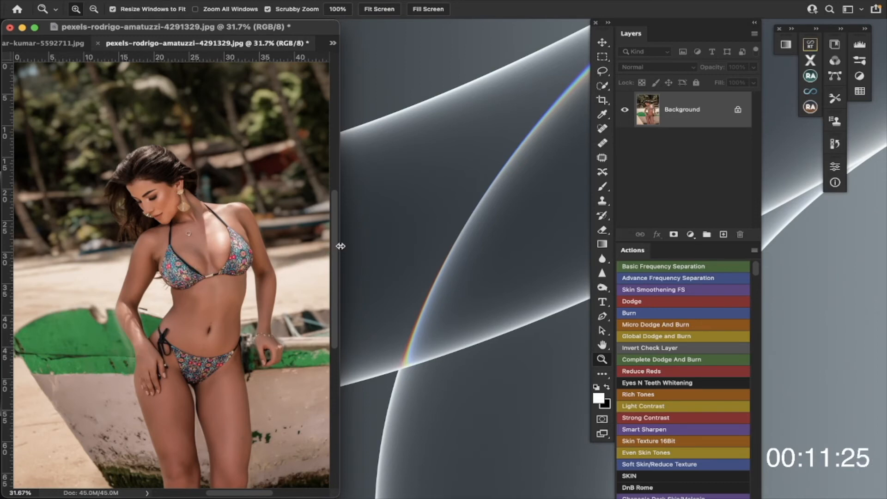
pyautogui.moveTo(341, 246); pyautogui.dragTo(503, 246)
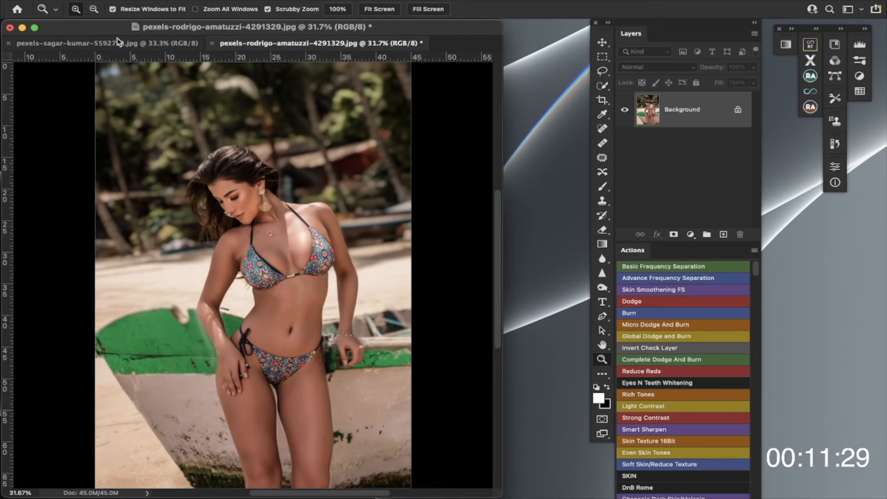
pyautogui.moveTo(116, 28); pyautogui.dragTo(154, 32)
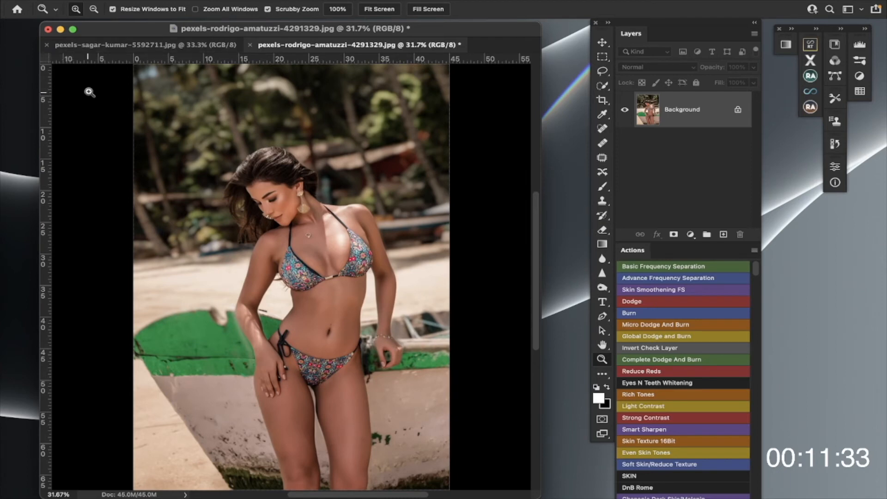
pyautogui.click(48, 29)
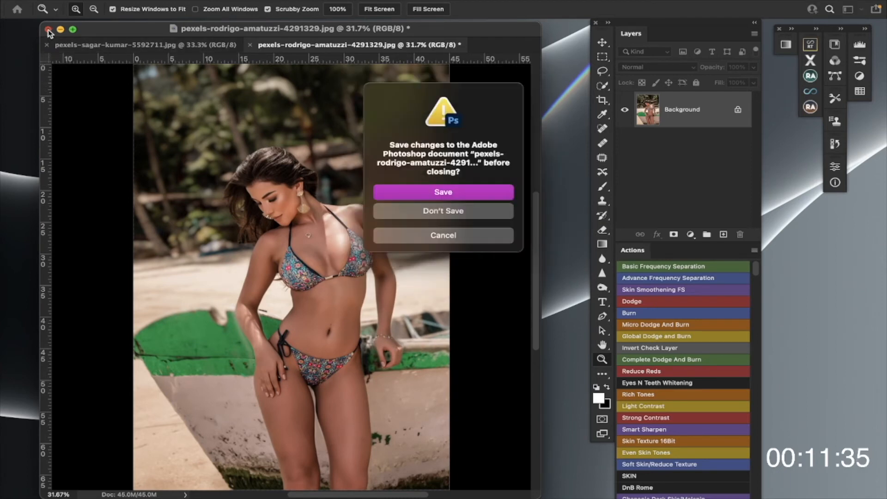
pyautogui.click(429, 214)
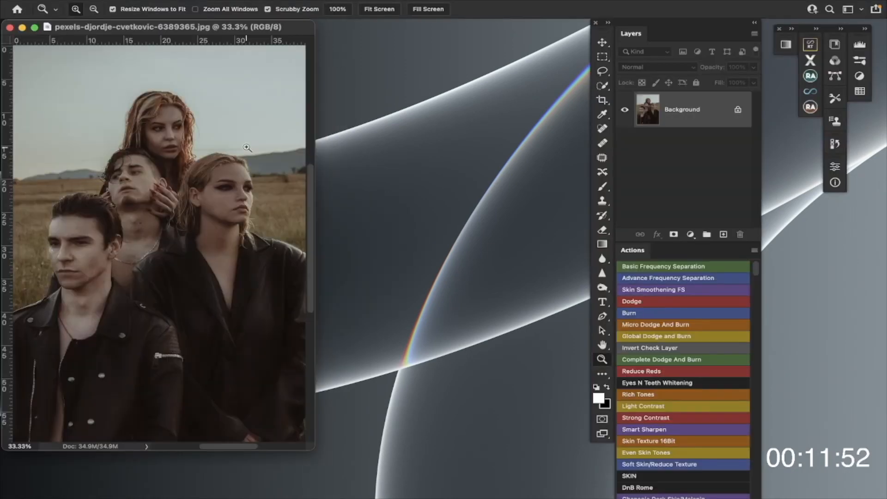
# - Enlarge the window of the four-person group portrait and open the photo in the Luminar AI plugin from Skylum Software
pyautogui.moveTo(312, 449); pyautogui.dragTo(550, 484)
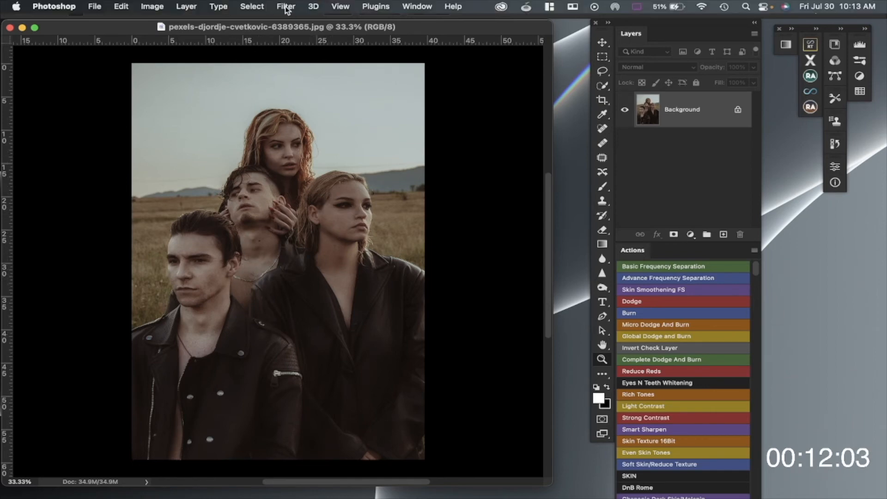
pyautogui.click(286, 7)
pyautogui.moveTo(346, 339)
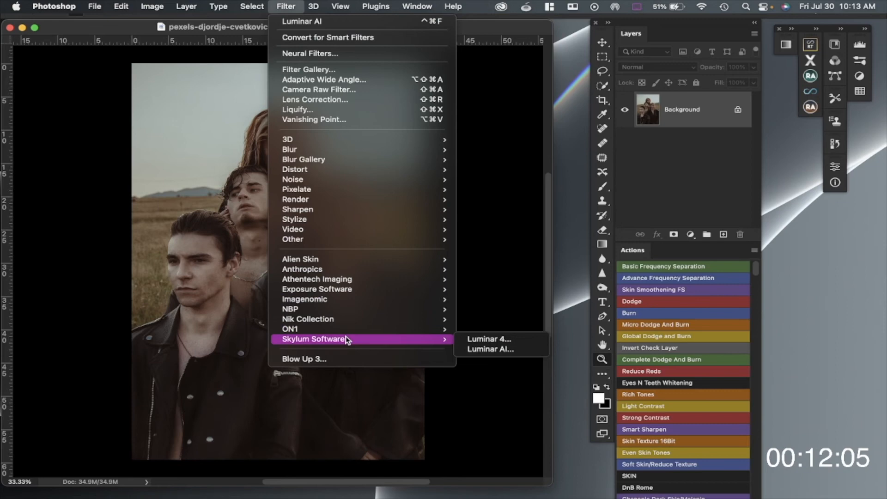
pyautogui.click(479, 348)
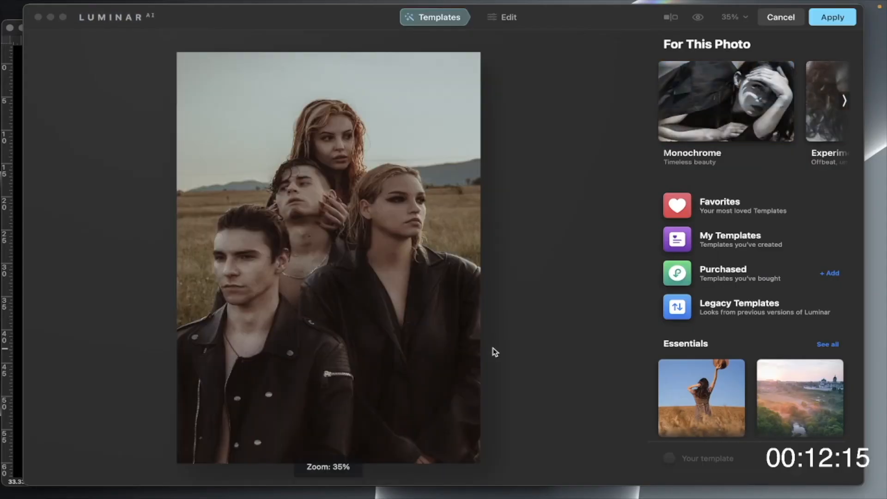
# - Set the Portrait Bokeh AI Amount to 66 on the four-person group portrait
pyautogui.click(506, 17)
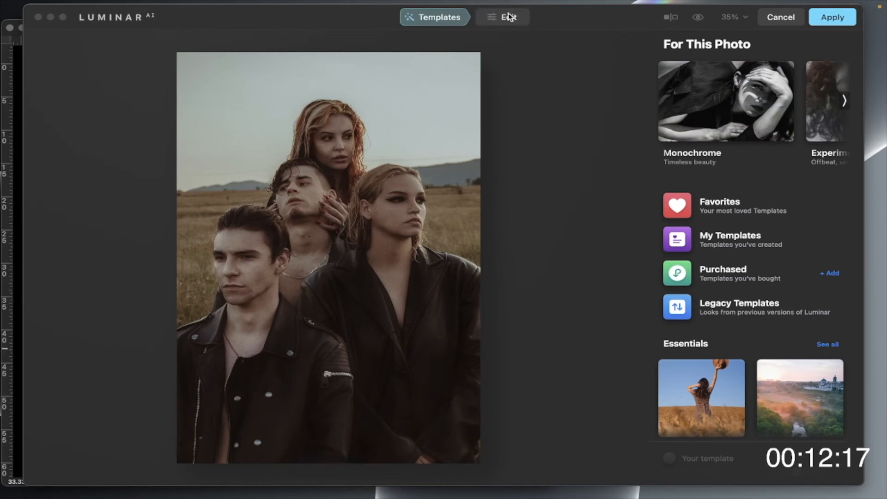
pyautogui.scroll(-15, 742, 223)
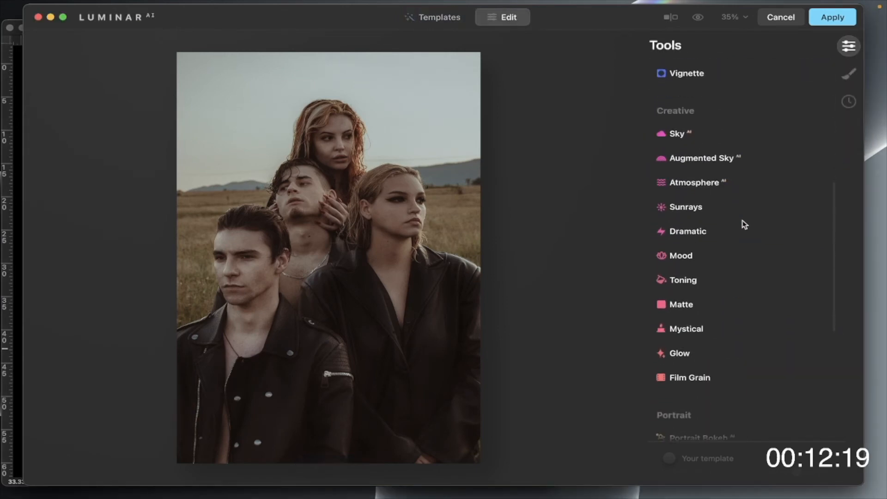
pyautogui.scroll(-3, 744, 225)
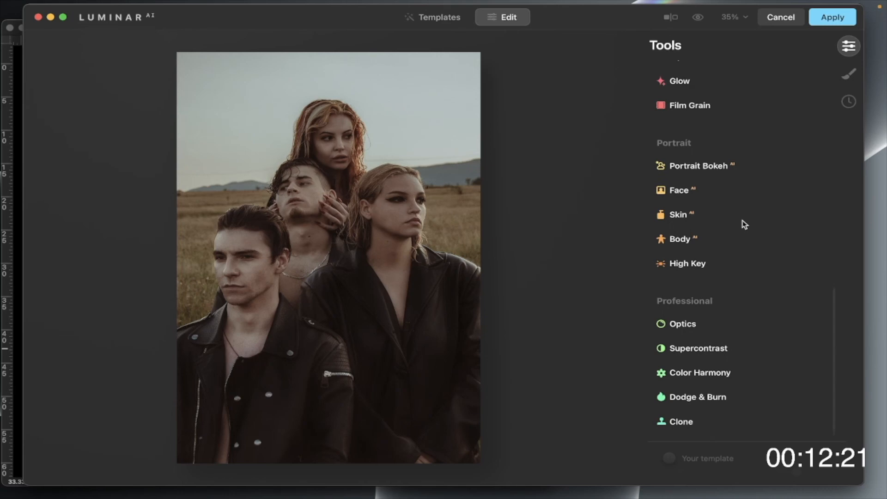
pyautogui.click(705, 170)
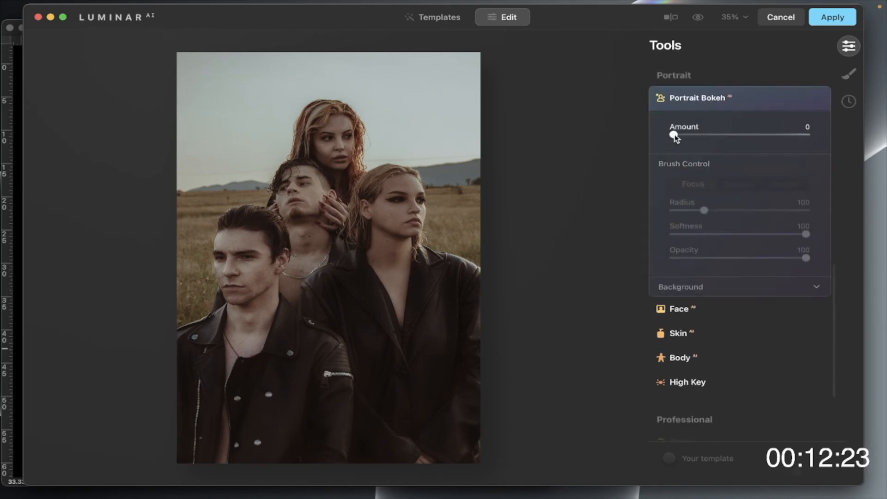
pyautogui.moveTo(673, 135); pyautogui.dragTo(768, 137)
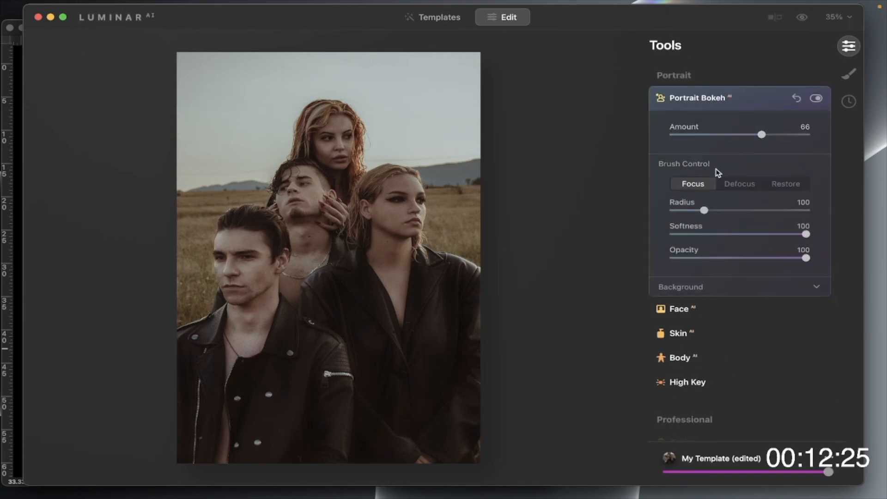
# - Enlarge the group portrait and use the Focus brush with Radius, Softness and Opacity at 100 around the blonde woman and her neighbours
pyautogui.click(691, 185)
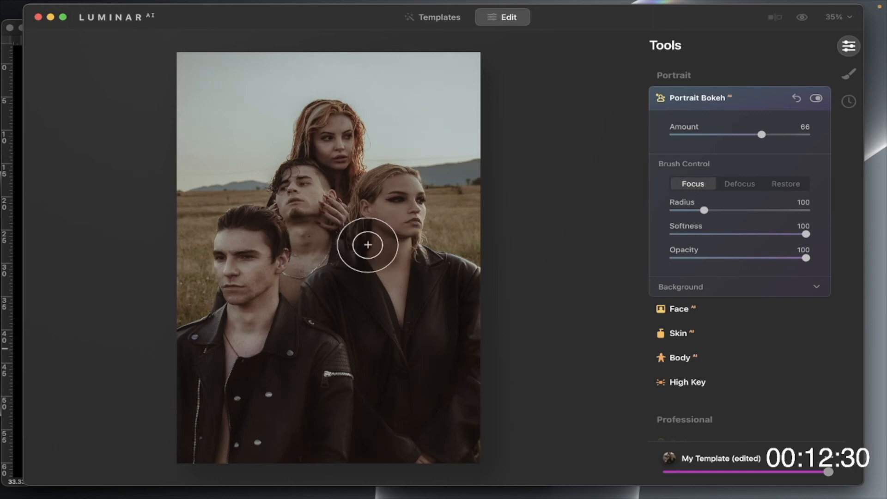
pyautogui.moveTo(388, 257)
pyautogui.mouseDown()
pyautogui.moveTo(389, 223)
pyautogui.moveTo(274, 284)
pyautogui.moveTo(261, 266)
pyautogui.moveTo(301, 208)
pyautogui.moveTo(321, 149)
pyautogui.moveTo(350, 241)
pyautogui.moveTo(391, 262)
pyautogui.moveTo(373, 245)
pyautogui.mouseUp()
pyautogui.scroll(3, 373, 245)
pyautogui.click(382, 227)
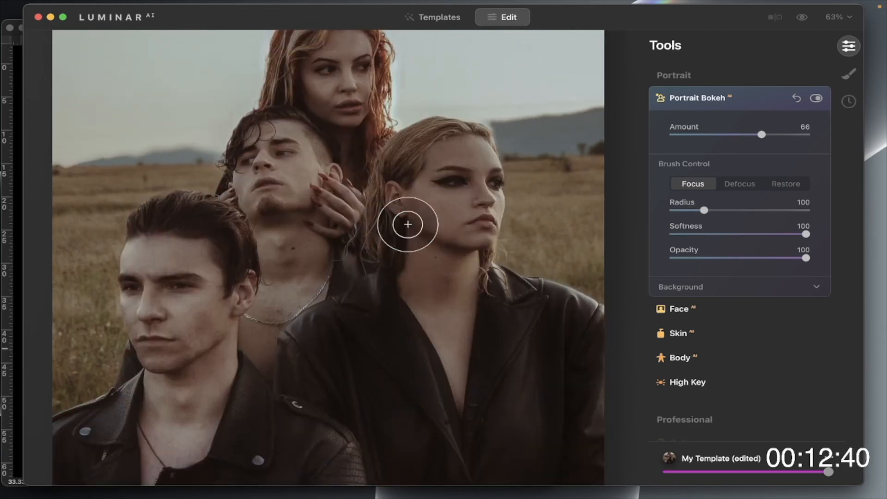
pyautogui.moveTo(444, 185)
pyautogui.mouseDown()
pyautogui.moveTo(483, 154)
pyautogui.moveTo(479, 235)
pyautogui.moveTo(485, 188)
pyautogui.moveTo(406, 143)
pyautogui.moveTo(345, 162)
pyautogui.mouseUp()
pyautogui.click(388, 298)
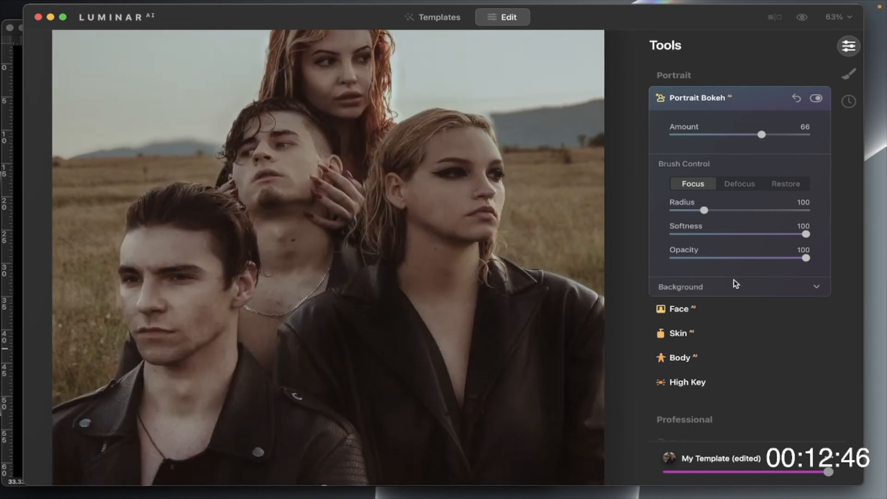
# - Set the Portrait Bokeh background's Depth Correction to 6 and inspect the focus mask across the whole group portrait
pyautogui.click(729, 289)
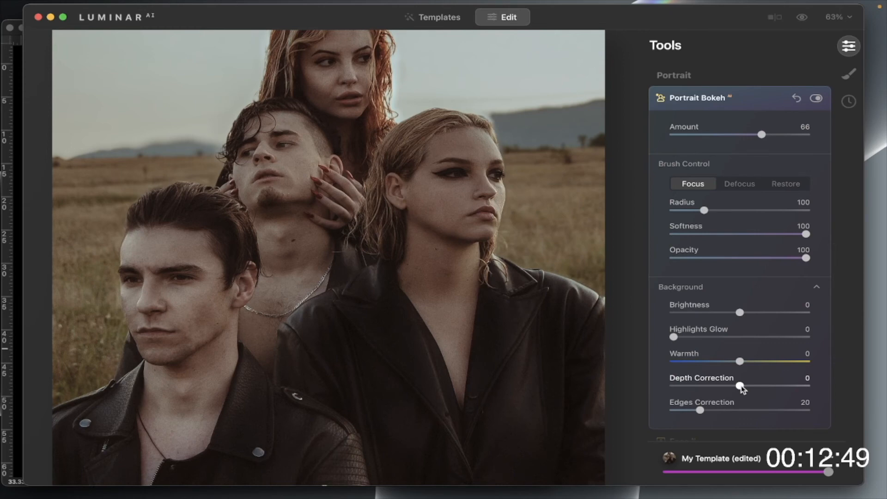
pyautogui.moveTo(741, 386); pyautogui.dragTo(743, 390)
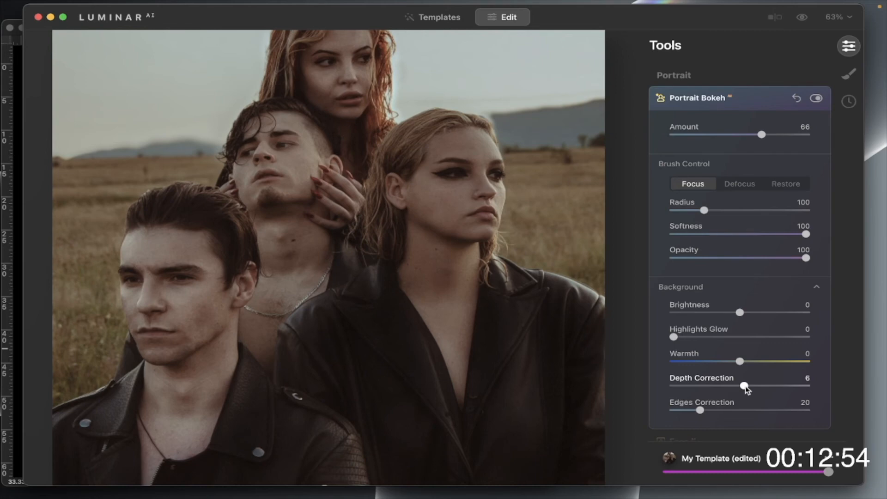
pyautogui.moveTo(528, 228)
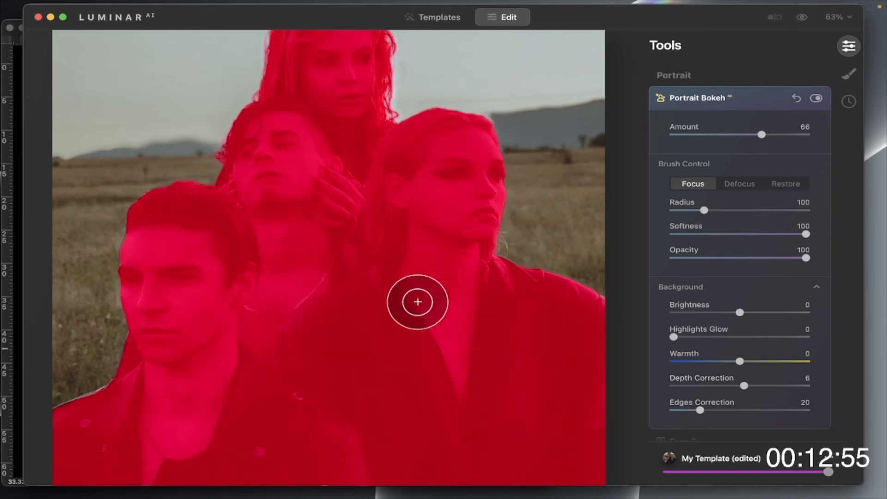
pyautogui.scroll(-7, 336, 285)
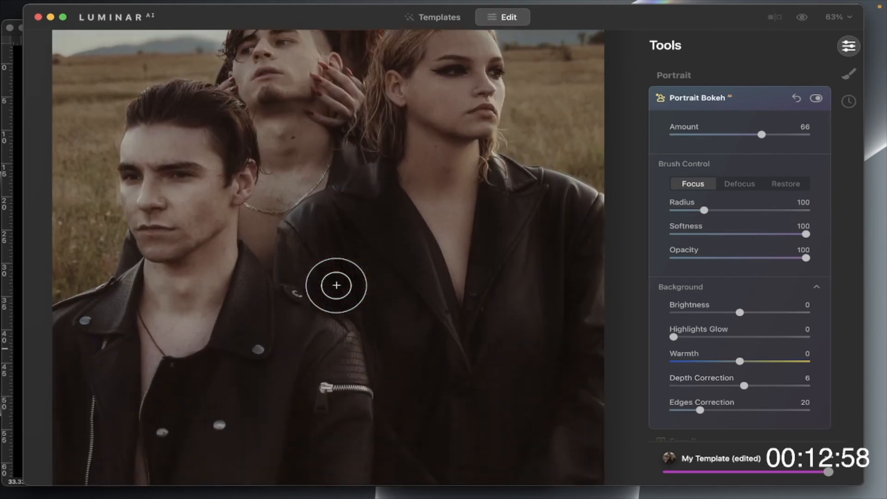
pyautogui.scroll(3, 336, 285)
pyautogui.scroll(2, 336, 285)
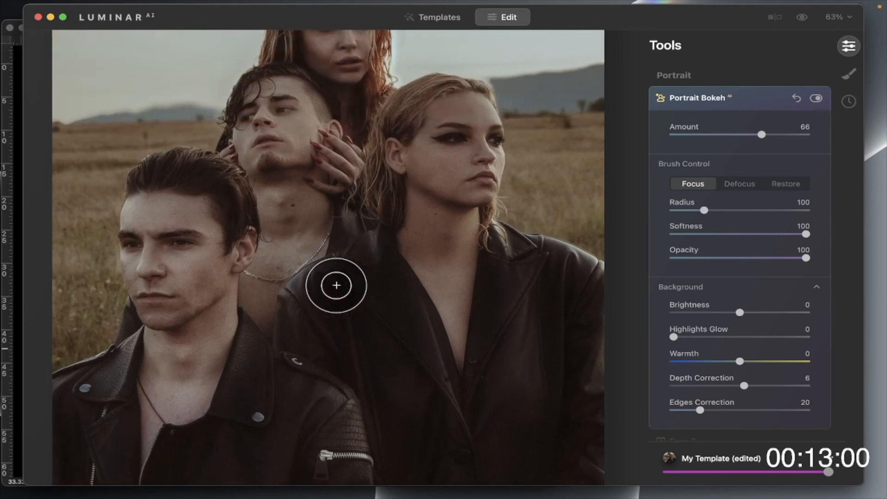
pyautogui.press('super+minus')
pyautogui.press('super+minus')
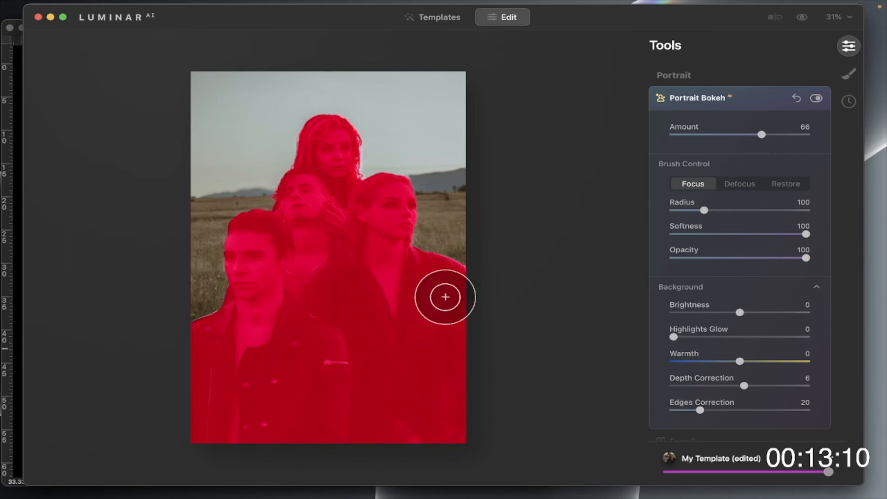
# - Quit the Luminar AI plugin, discarding all changes, and close the group portrait in Photoshop
pyautogui.click(444, 22)
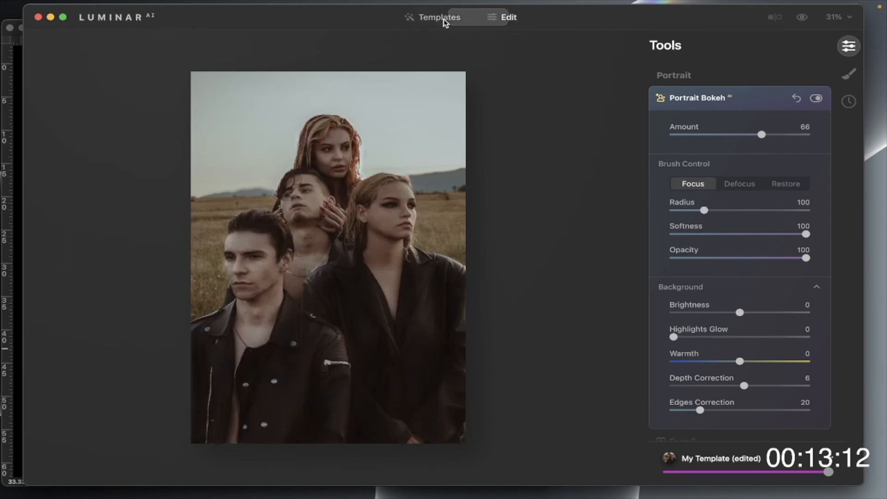
pyautogui.click(792, 20)
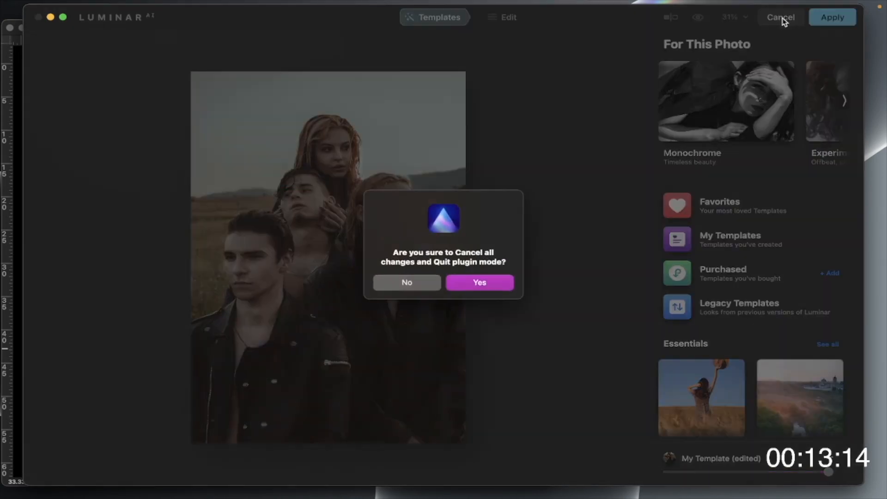
pyautogui.click(483, 286)
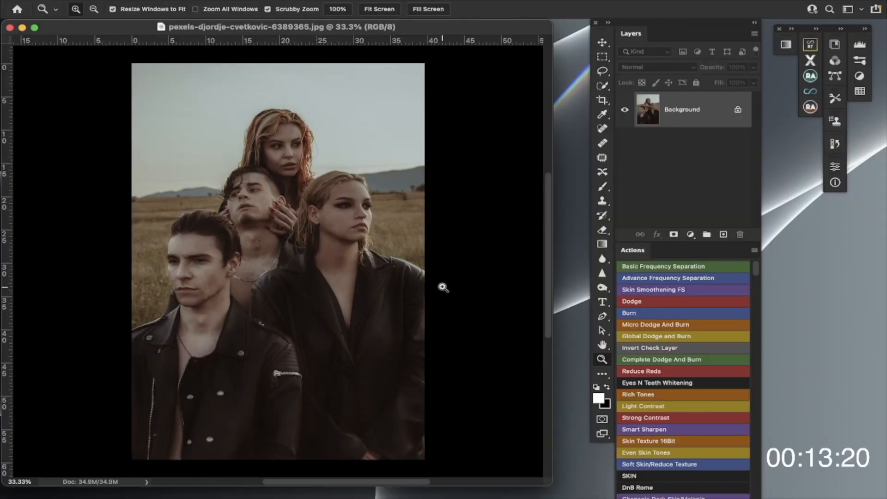
pyautogui.moveTo(465, 29); pyautogui.dragTo(481, 31)
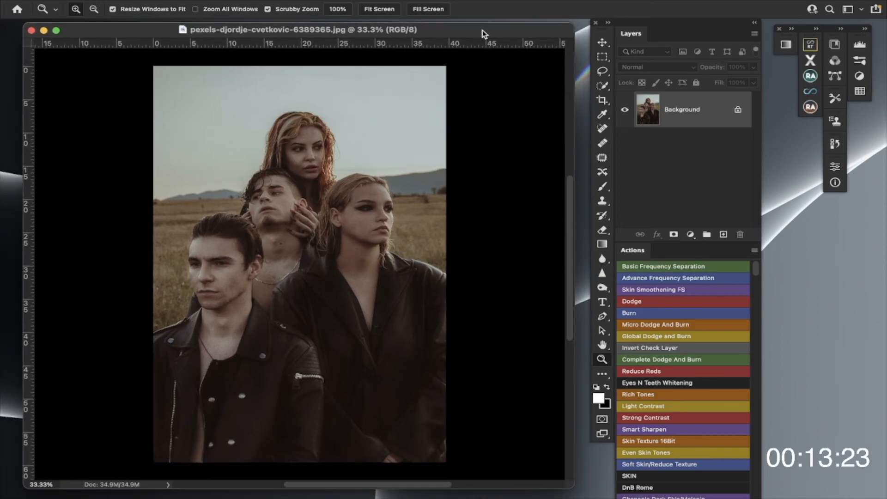
pyautogui.click(31, 30)
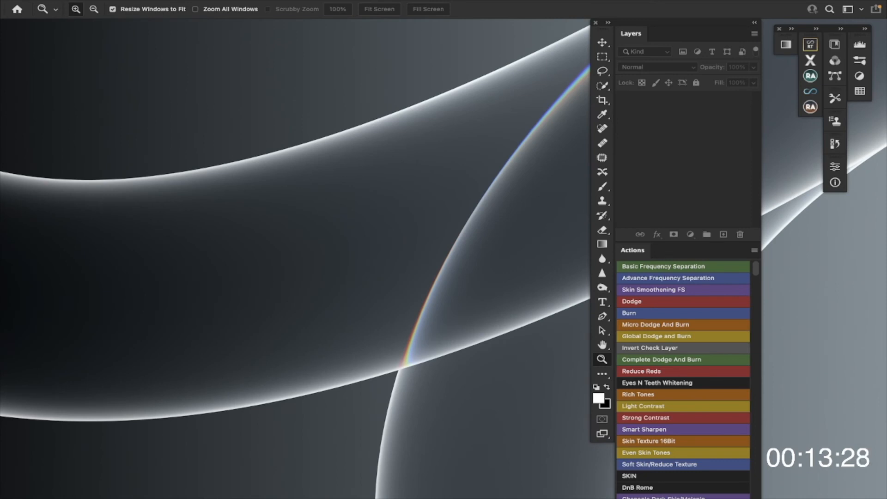
# - Bring up the photo of the woman lying on the sand dunes and open it in the Luminar AI plugin from Skylum Software
pyautogui.press('super+q')
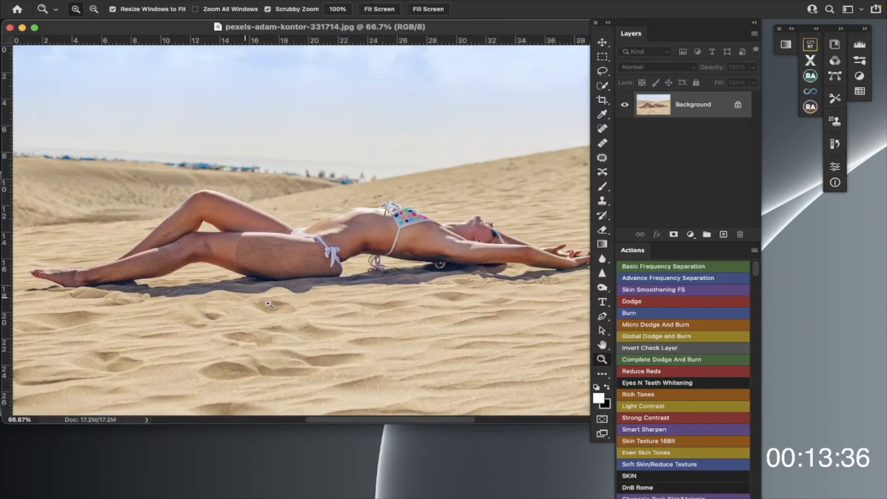
pyautogui.moveTo(466, 32); pyautogui.dragTo(463, 55)
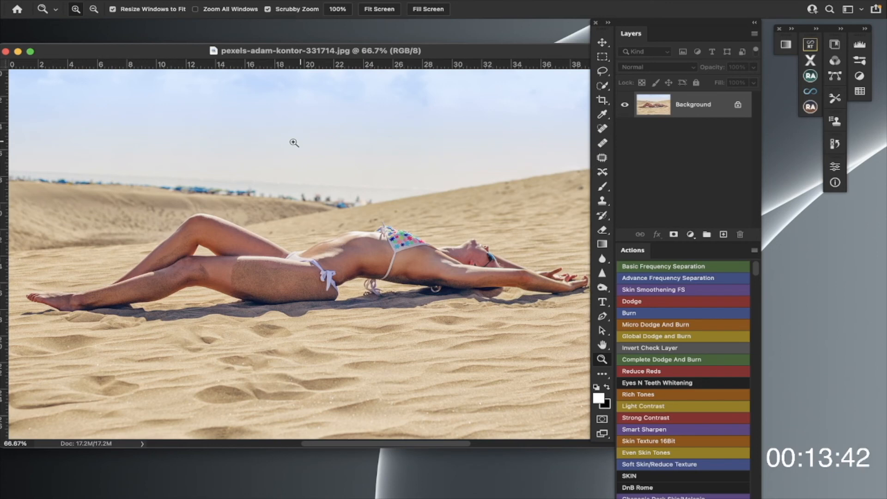
pyautogui.click(286, 7)
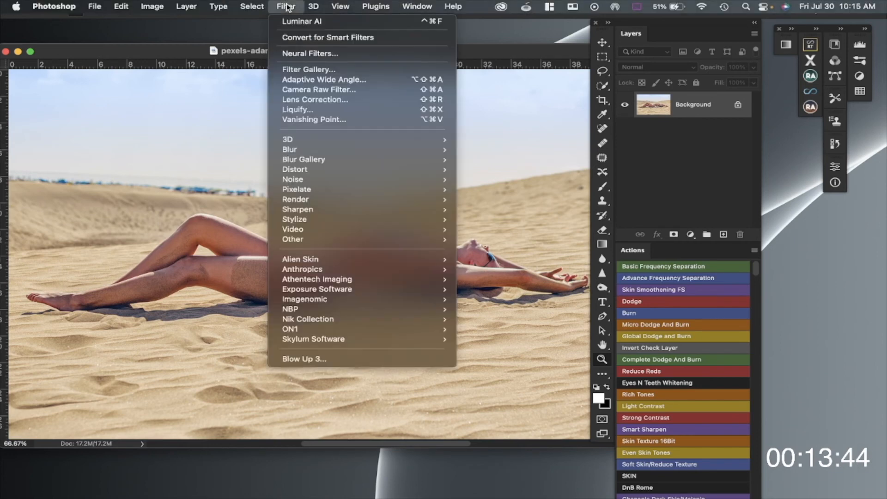
pyautogui.moveTo(325, 259)
pyautogui.moveTo(388, 339)
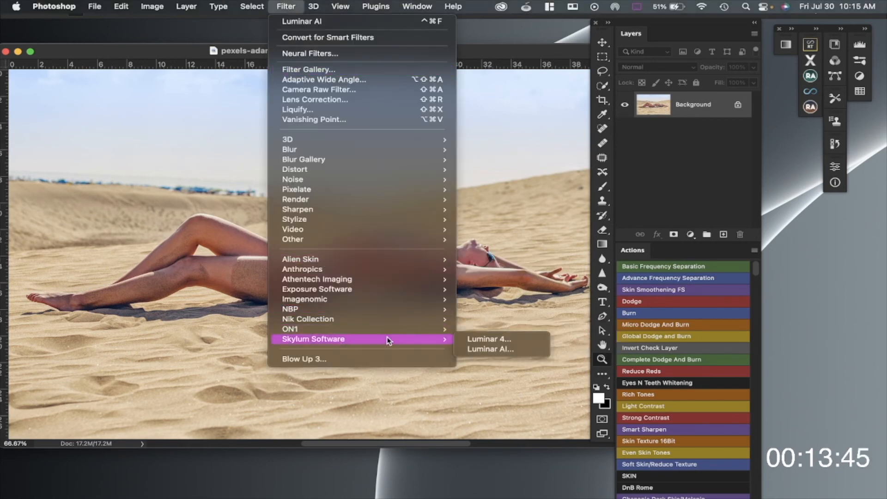
pyautogui.click(529, 351)
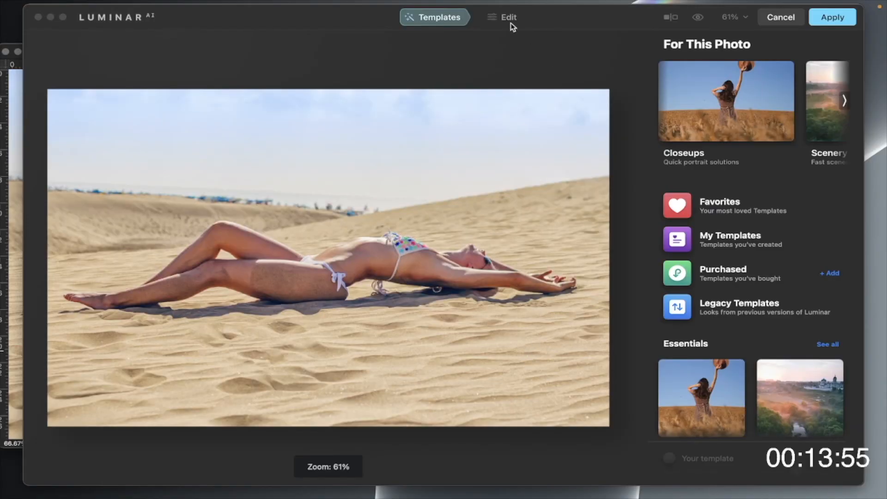
# - Apply the Flawless template from the Essence portrait collection to the sand dunes photo
pyautogui.scroll(-15, 721, 134)
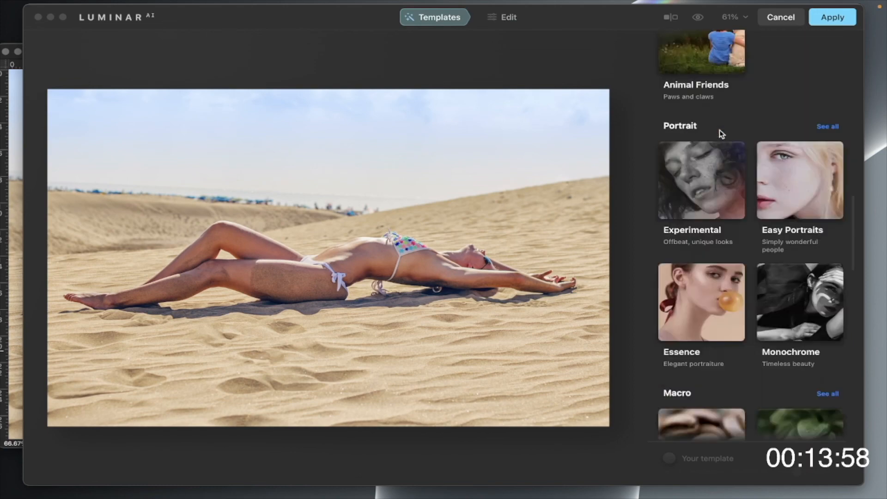
pyautogui.click(705, 108)
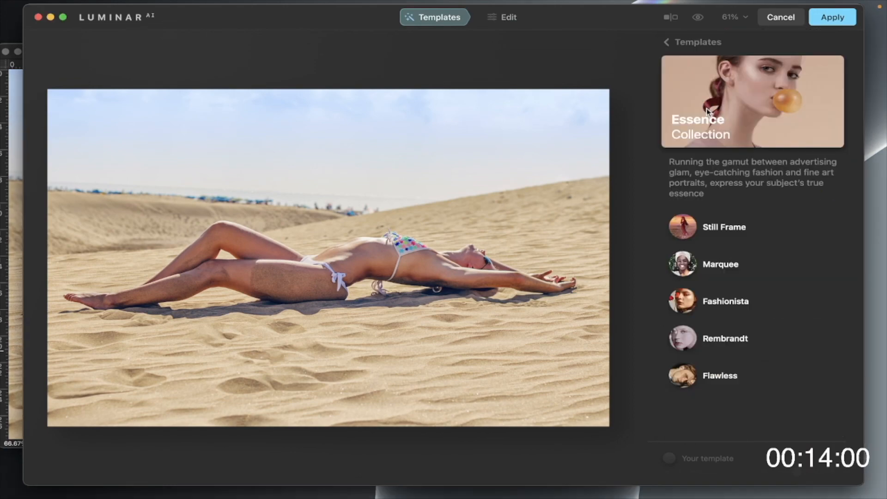
pyautogui.click(683, 378)
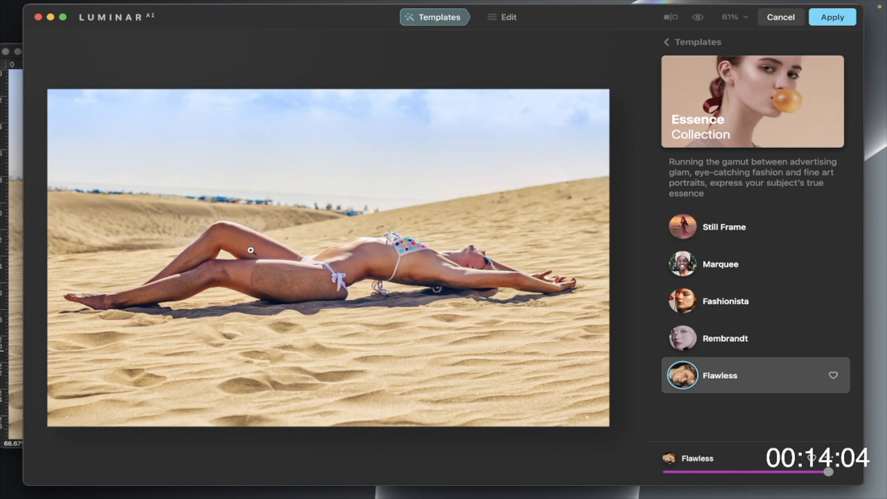
# - Set the Portrait Bokeh AI Amount to 47 and check the focus mask over the reclining woman
pyautogui.click(508, 19)
pyautogui.scroll(-3, 785, 197)
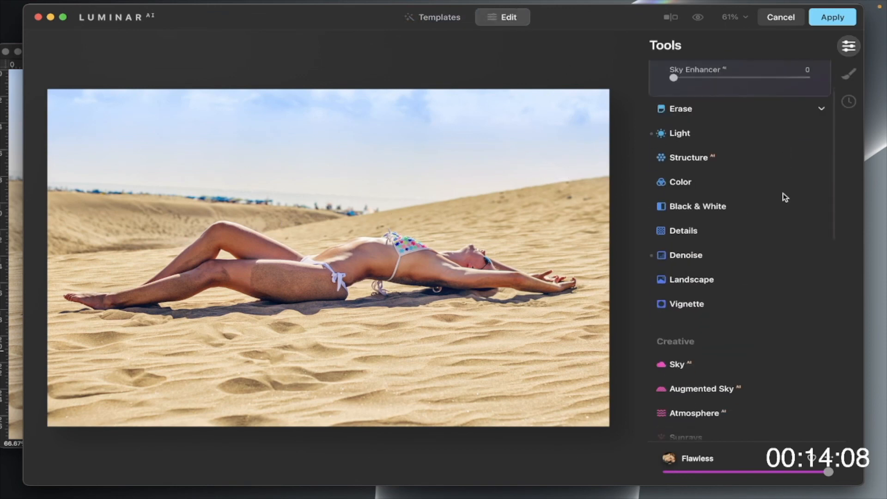
pyautogui.scroll(-10, 785, 198)
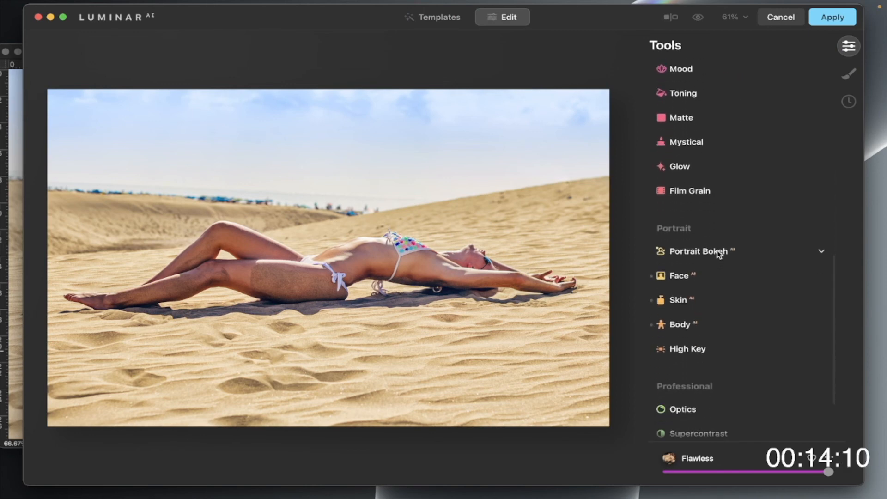
pyautogui.click(718, 252)
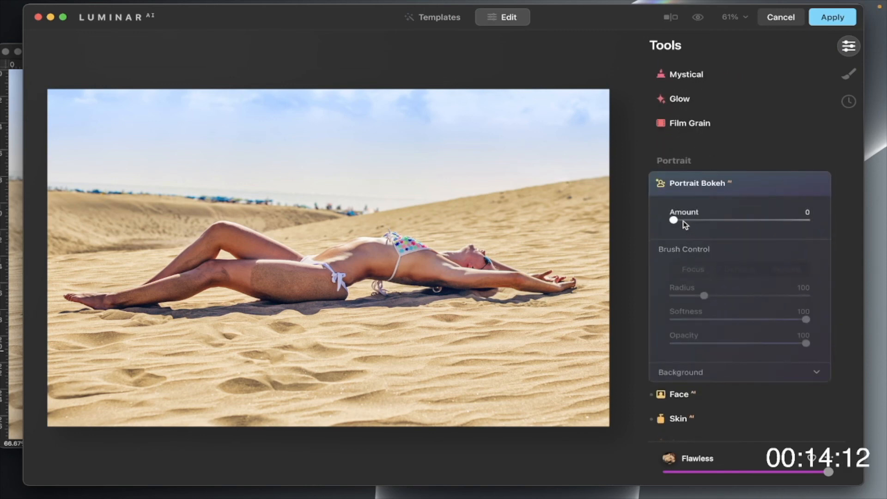
pyautogui.moveTo(675, 221); pyautogui.dragTo(734, 221)
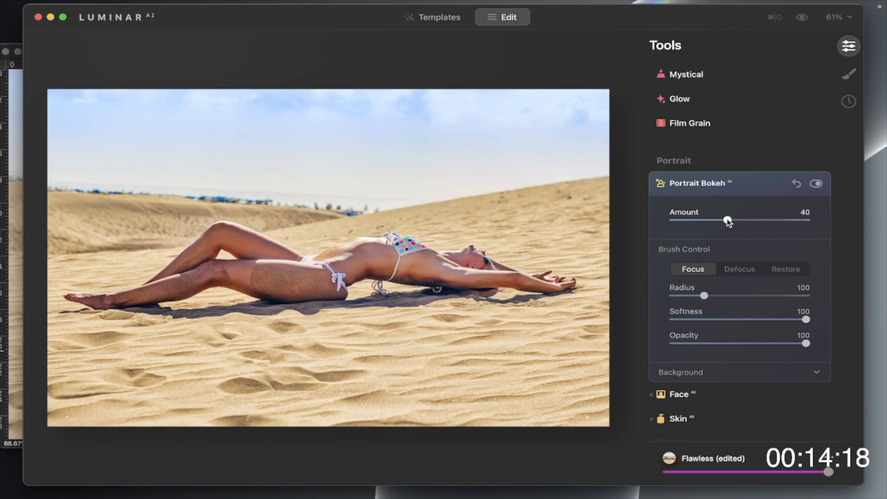
pyautogui.moveTo(731, 221); pyautogui.dragTo(737, 221)
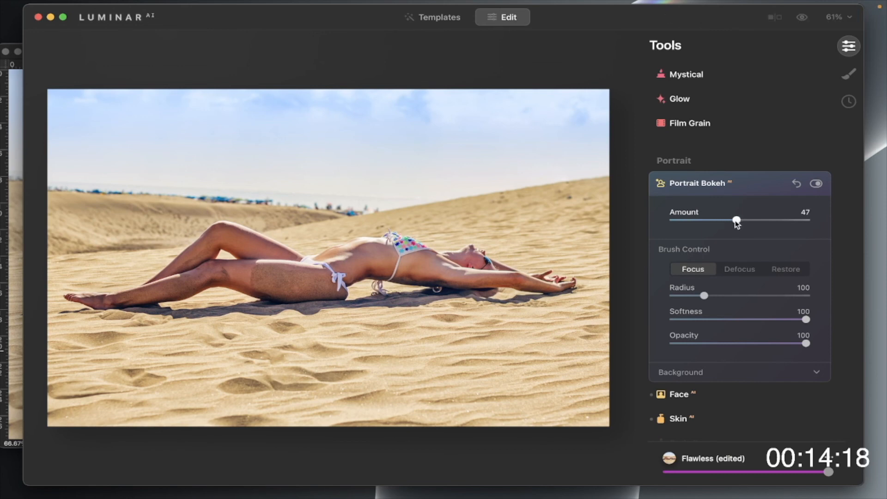
pyautogui.click(401, 266)
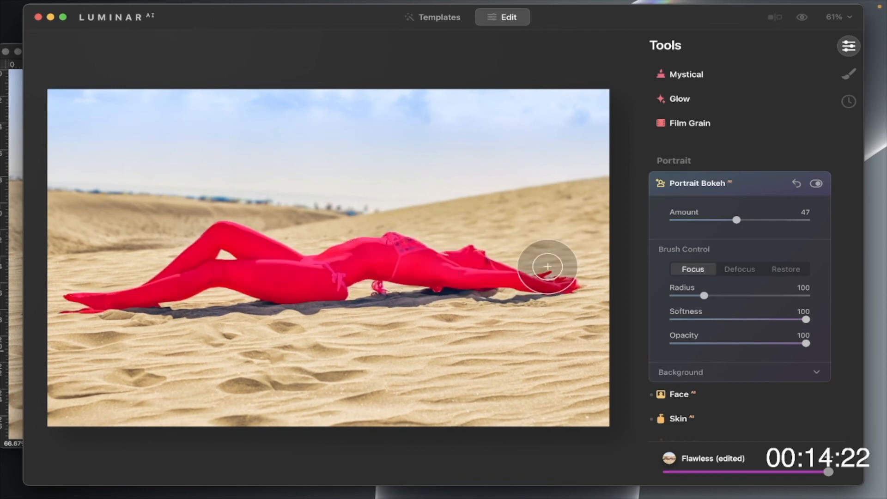
# - Replace the sky in the sand dunes photo with Blue Sky 2 using Sky AI
pyautogui.scroll(3, 692, 194)
pyautogui.scroll(10, 693, 192)
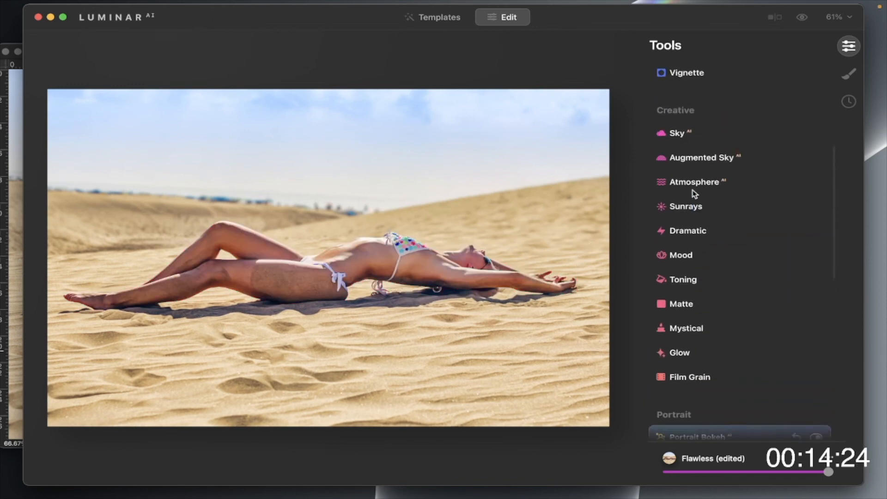
pyautogui.scroll(-6, 693, 194)
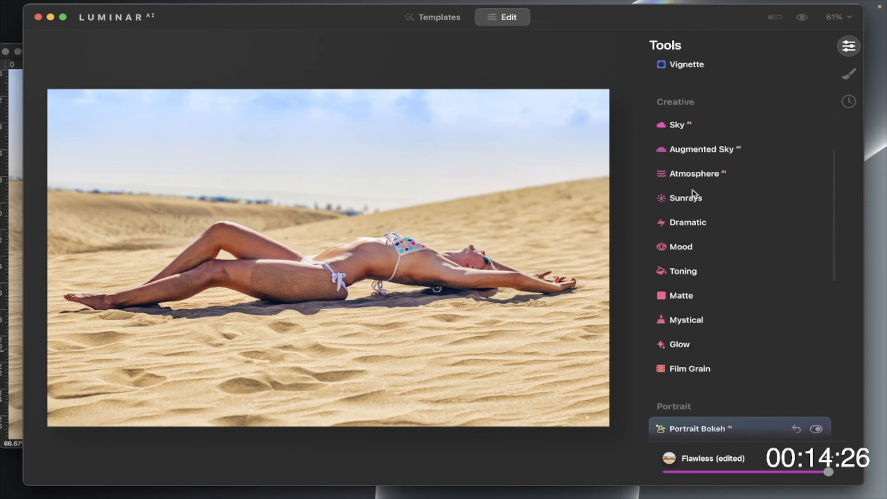
pyautogui.scroll(1, 695, 172)
pyautogui.click(696, 170)
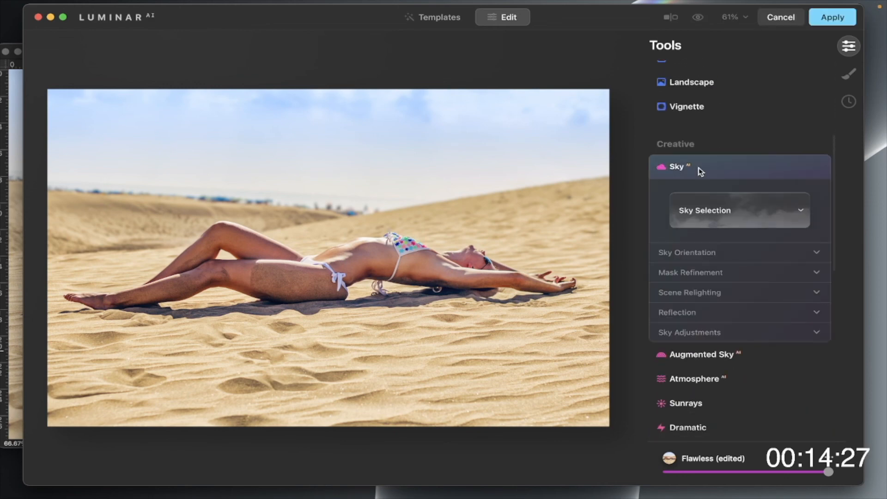
pyautogui.click(733, 208)
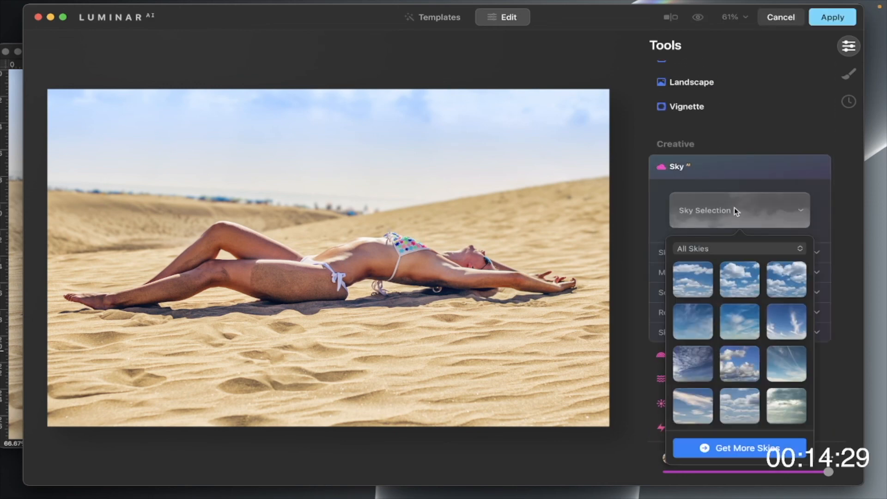
pyautogui.click(739, 282)
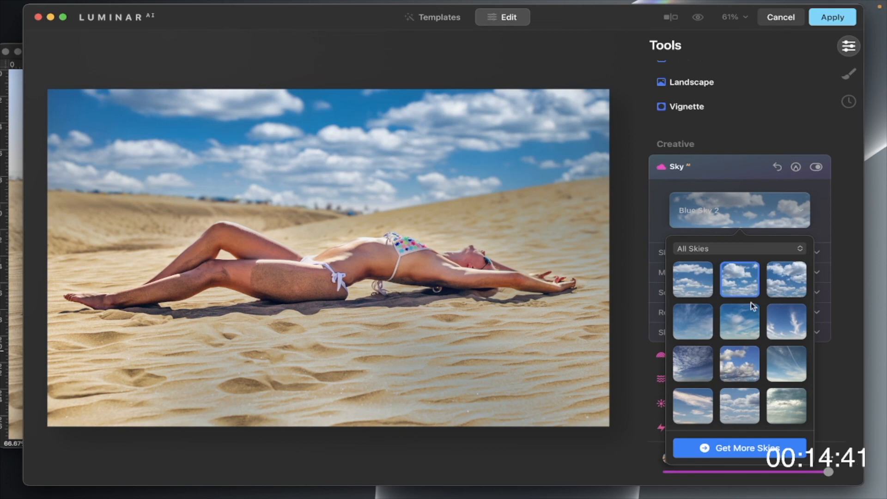
# - Try out the Blue Sky 8, Blue Sky 4 and Dramatic Sky 2 replacement skies on the dunes photo
pyautogui.click(737, 366)
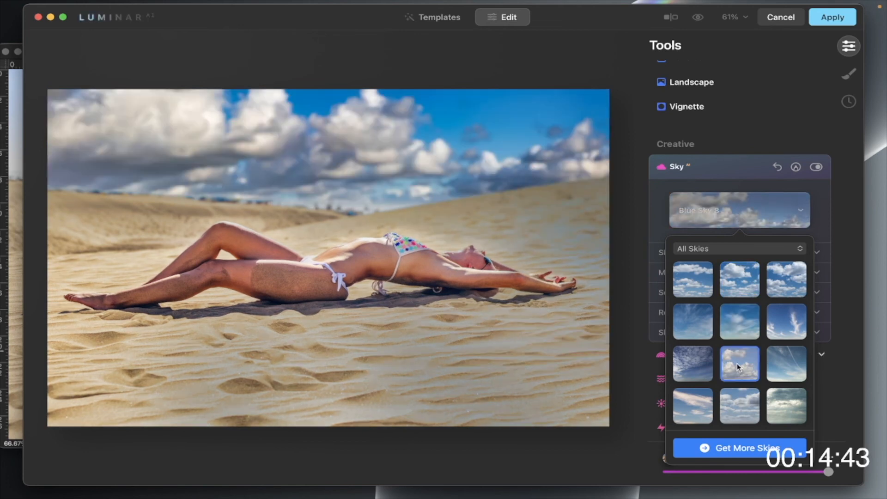
pyautogui.click(698, 325)
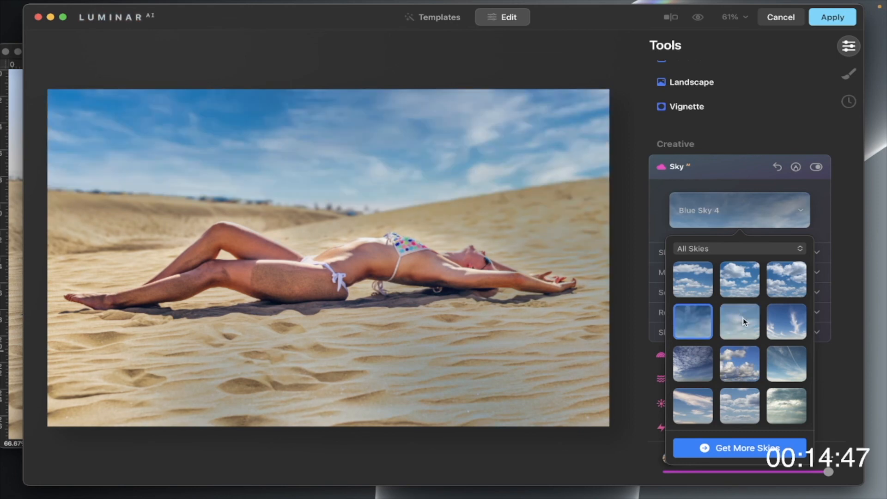
pyautogui.scroll(-5, 743, 321)
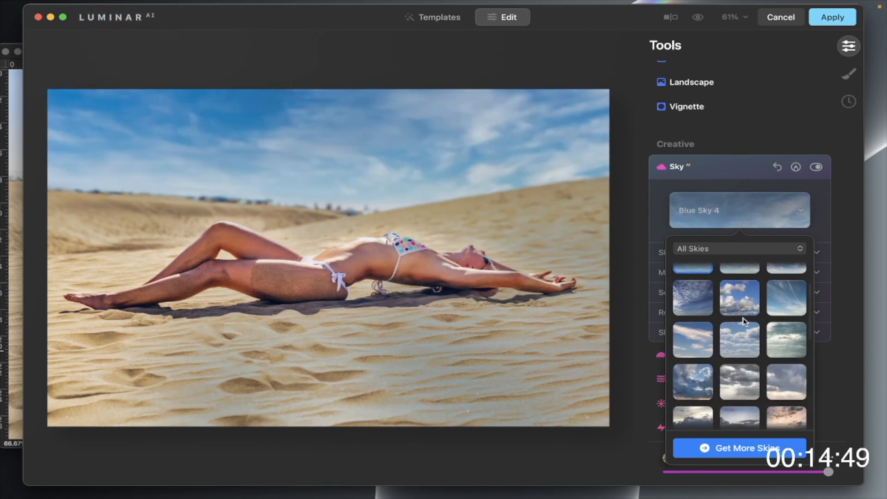
pyautogui.click(697, 316)
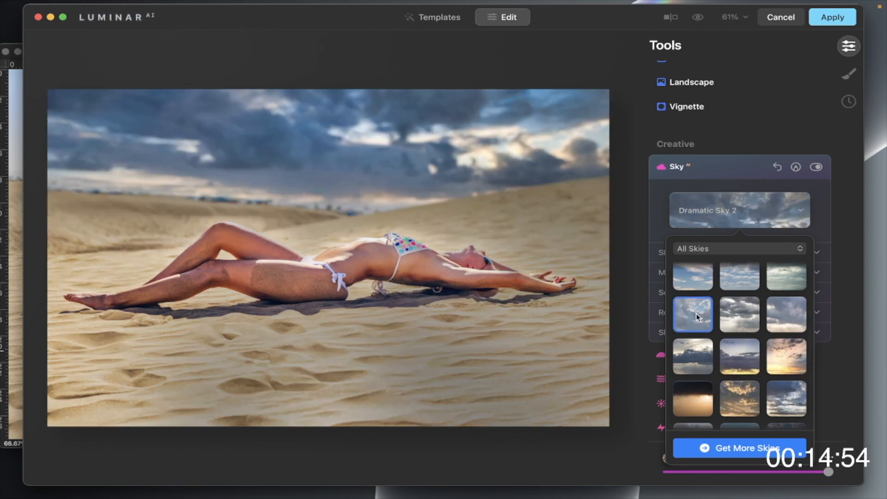
# - Choose Blue Sky 8 as the replacement sky and apply the Luminar AI edits back to the Photoshop image
pyautogui.scroll(2, 744, 325)
pyautogui.scroll(1, 744, 327)
pyautogui.click(739, 298)
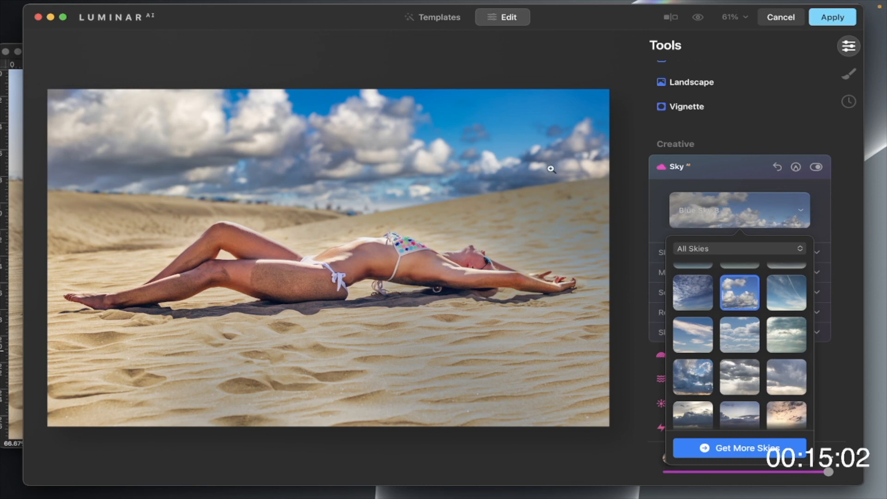
pyautogui.click(835, 17)
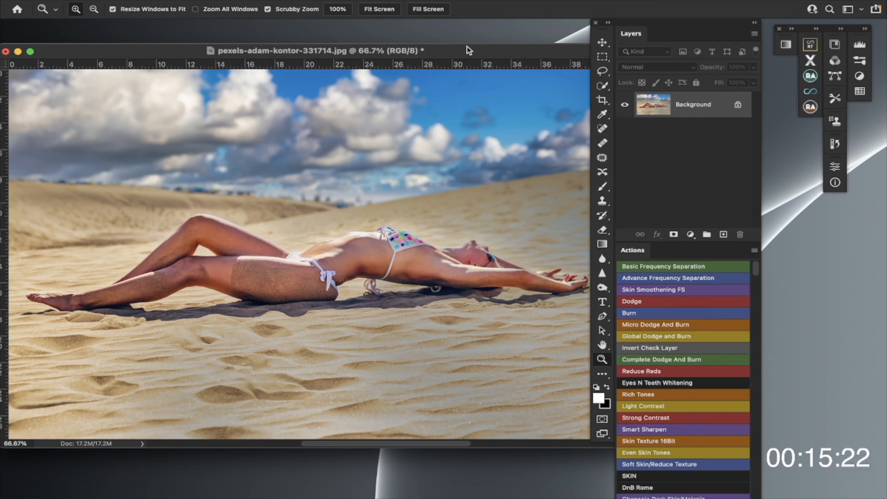
# - Compare the dunes photo before and after the Luminar AI edits by repeatedly undoing and restoring them, ending on the edited version
pyautogui.moveTo(471, 56); pyautogui.dragTo(461, 45)
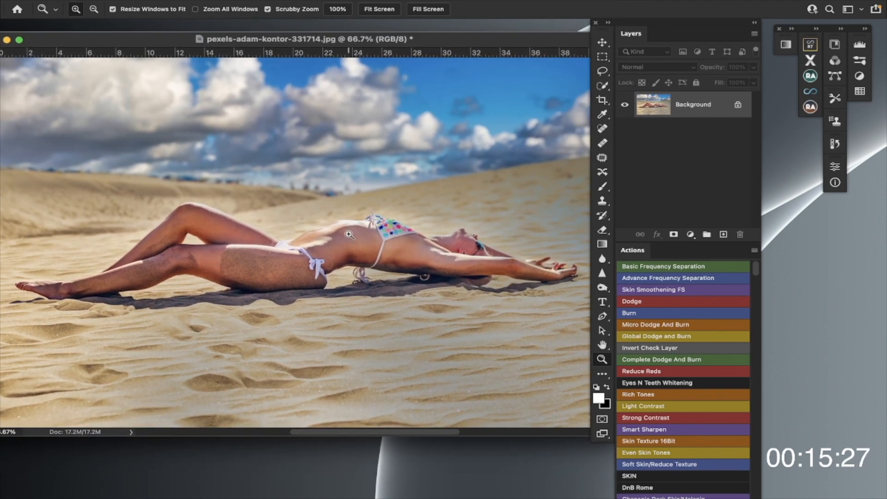
pyautogui.press('super+z')
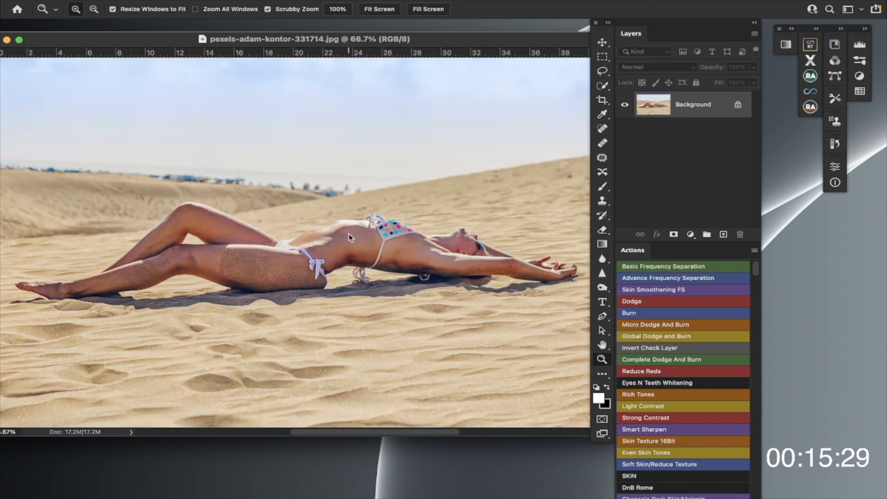
pyautogui.press('alt')
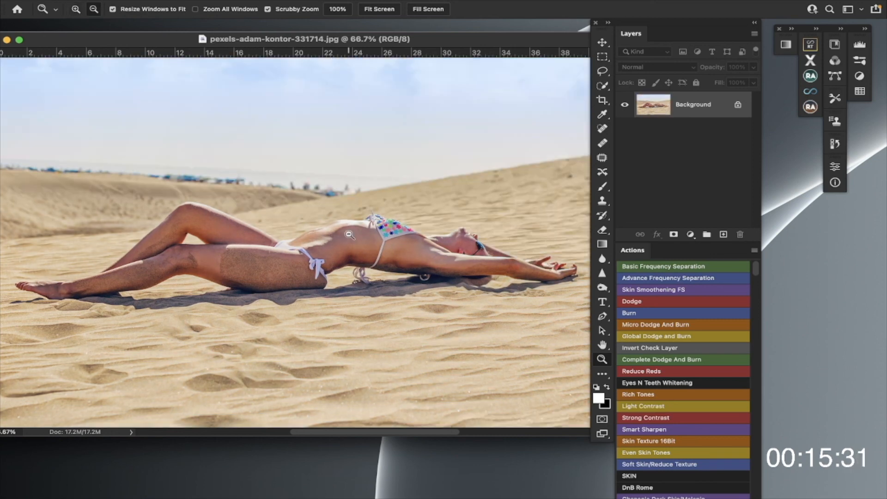
pyautogui.press('super+z')
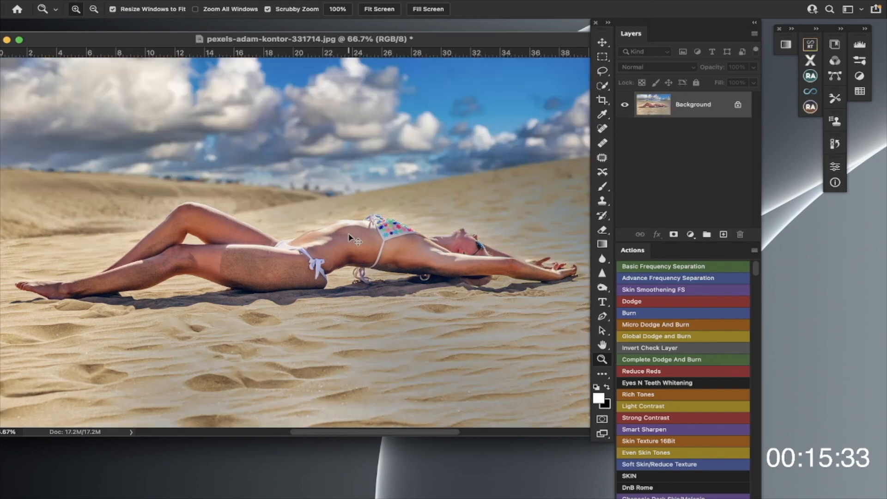
pyautogui.press('super+z')
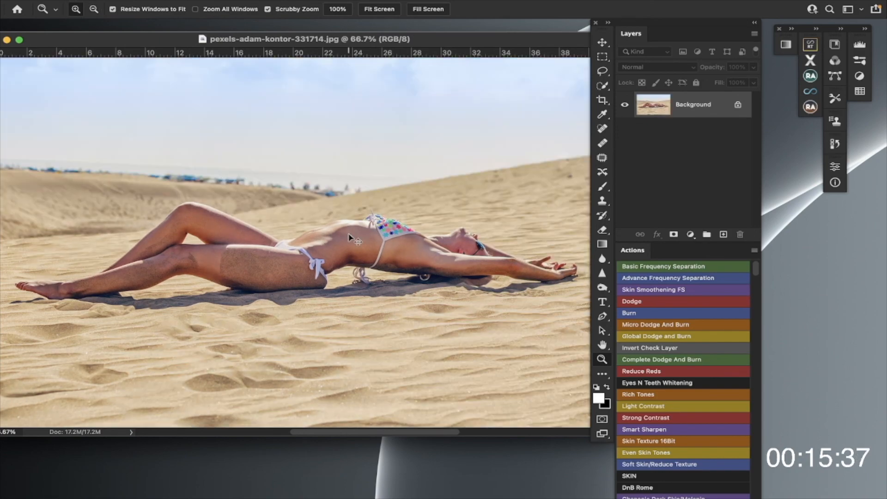
pyautogui.press('super+z')
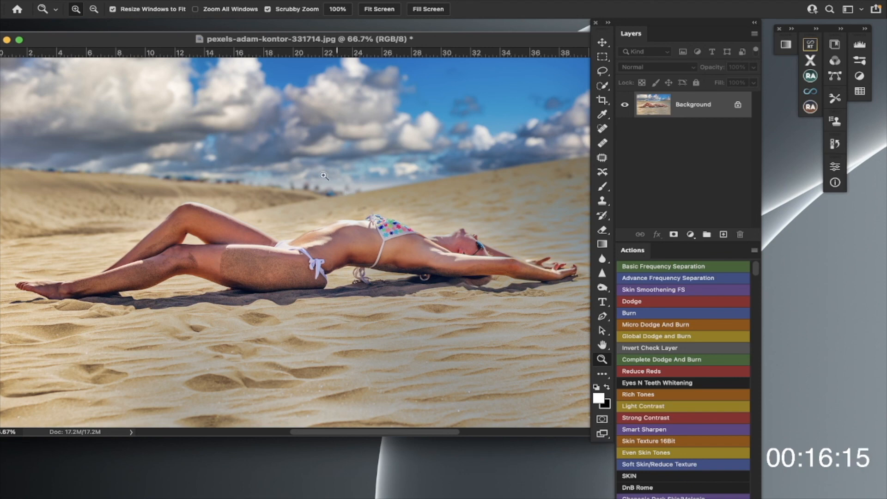
pyautogui.moveTo(176, 39)
pyautogui.mouseDown()
pyautogui.moveTo(166, 41)
pyautogui.moveTo(200, 42)
pyautogui.moveTo(190, 37)
pyautogui.mouseUp()
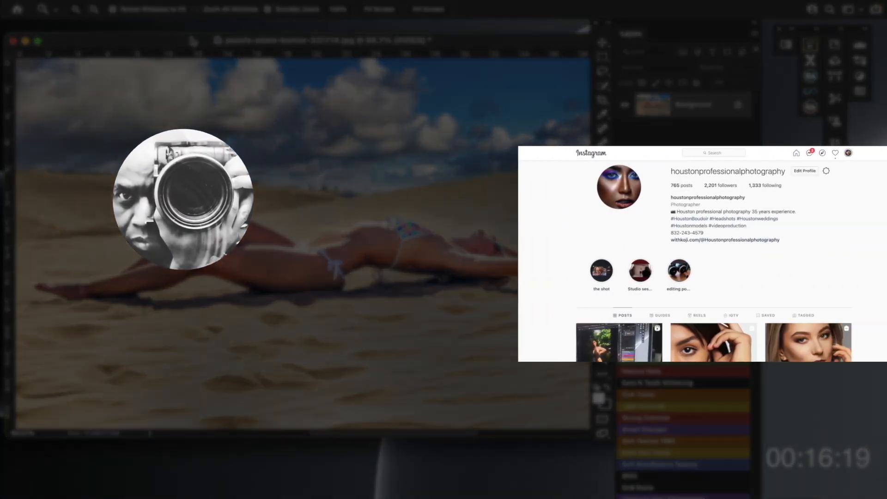